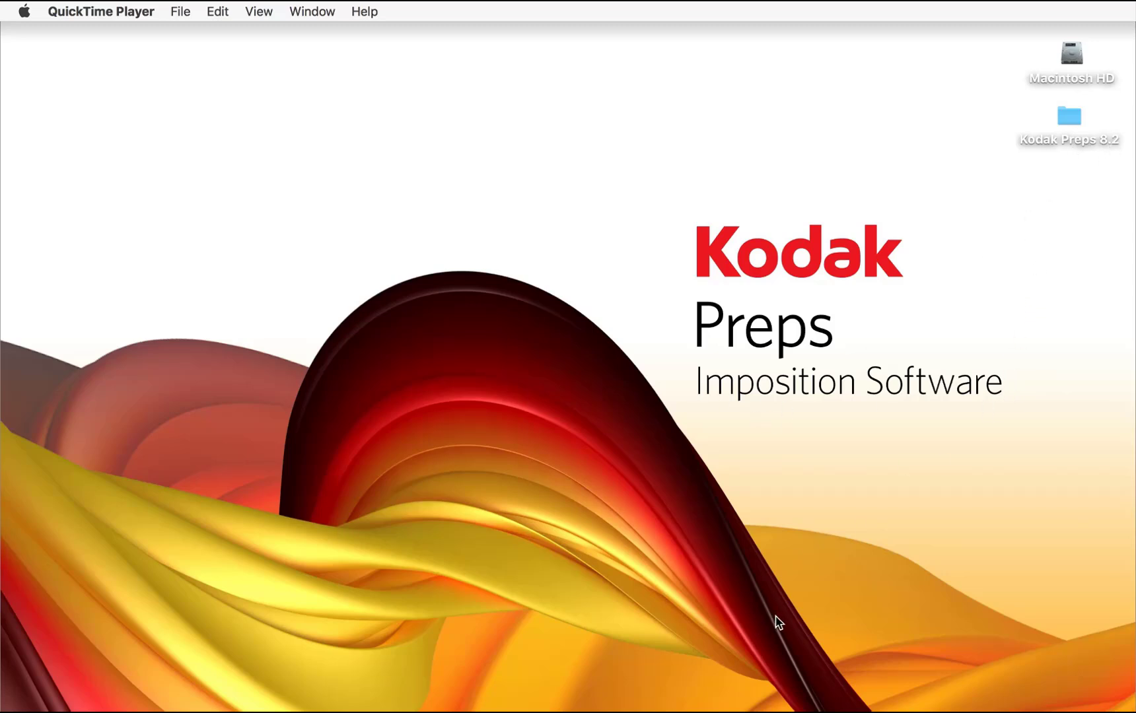
Launch Preps 8 and look through the Pages, Assembly and Press Runs views of the untitled job
mouse_move(766, 709)
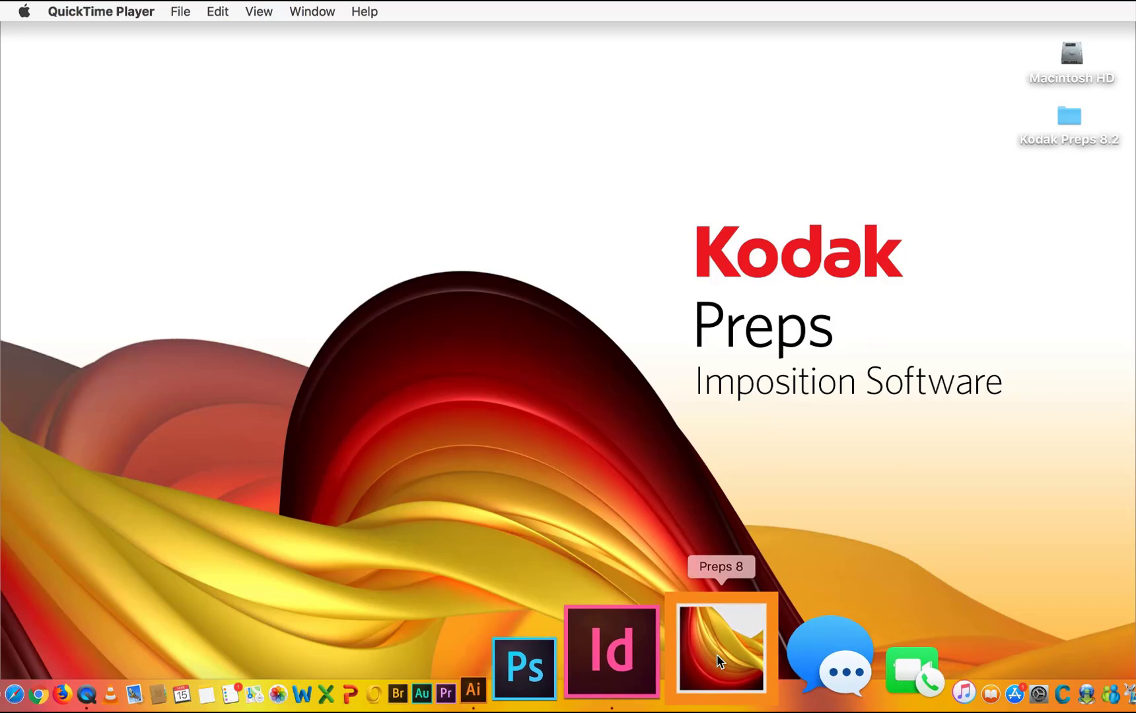
left_click(717, 663)
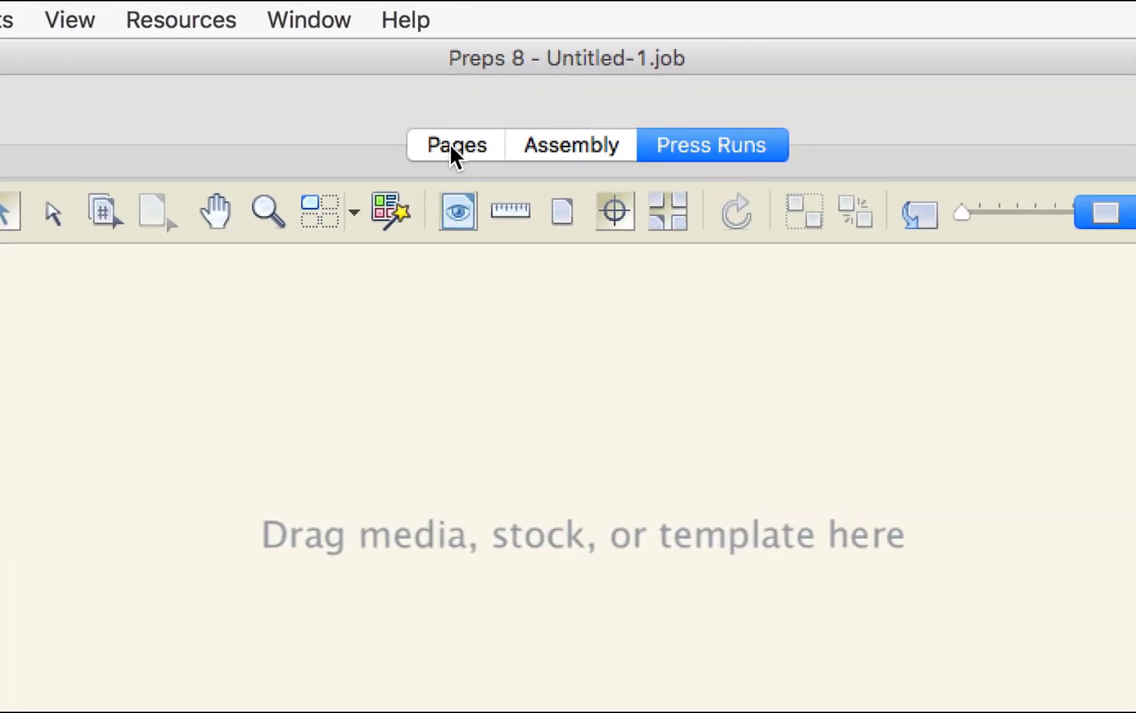
left_click(491, 103)
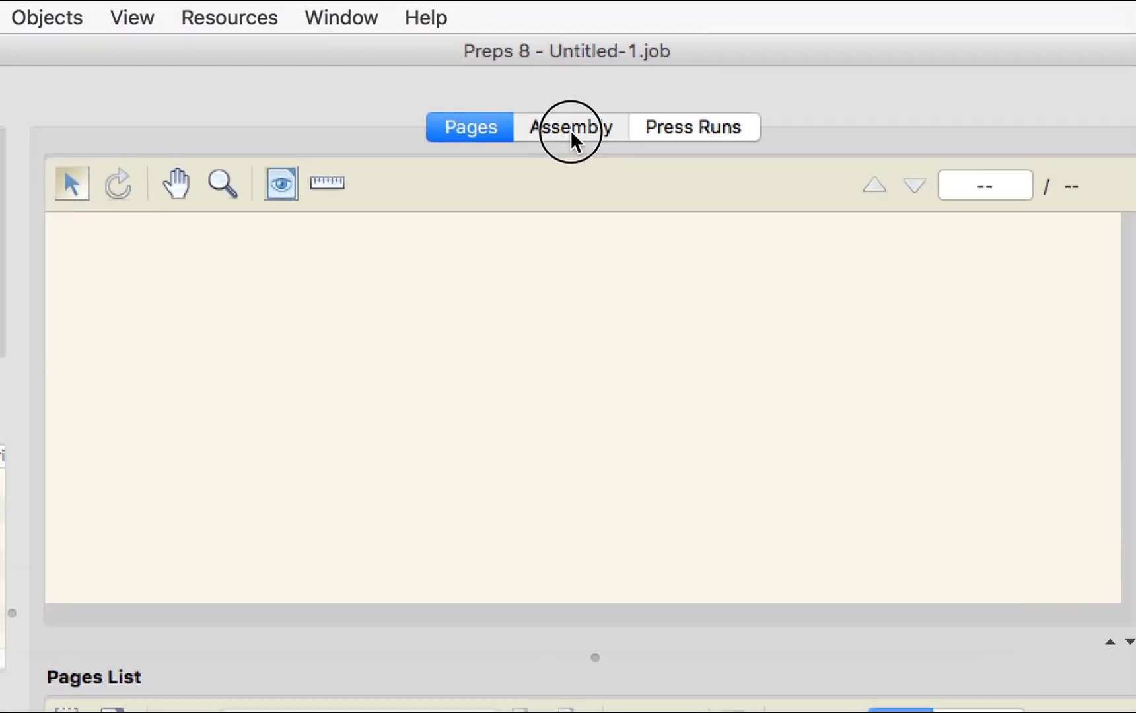
left_click(572, 140)
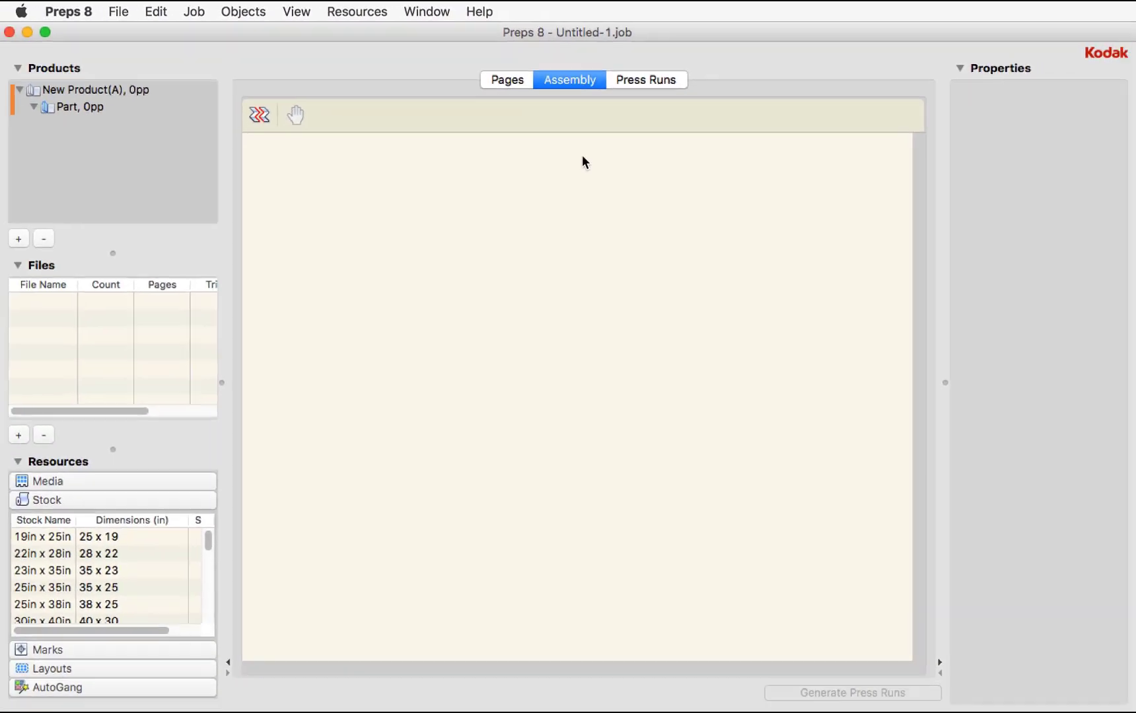
left_click(657, 85)
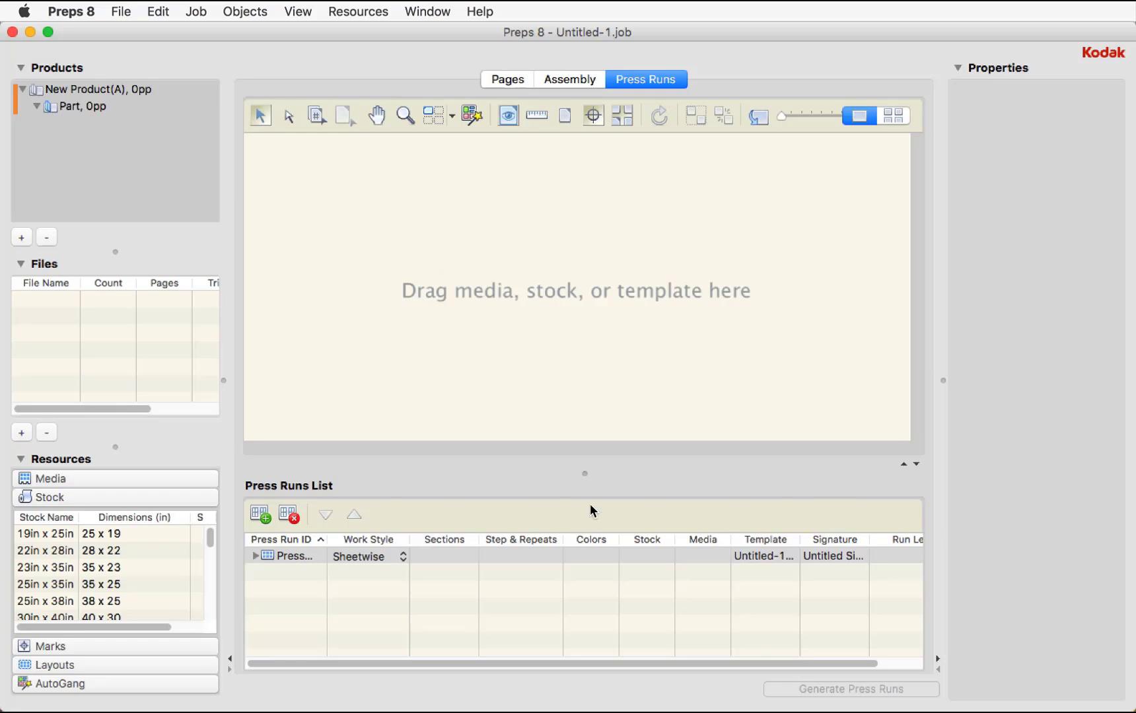
Switch to Illustrator and start a new document with A4 size in portrait orientation
left_click(652, 672)
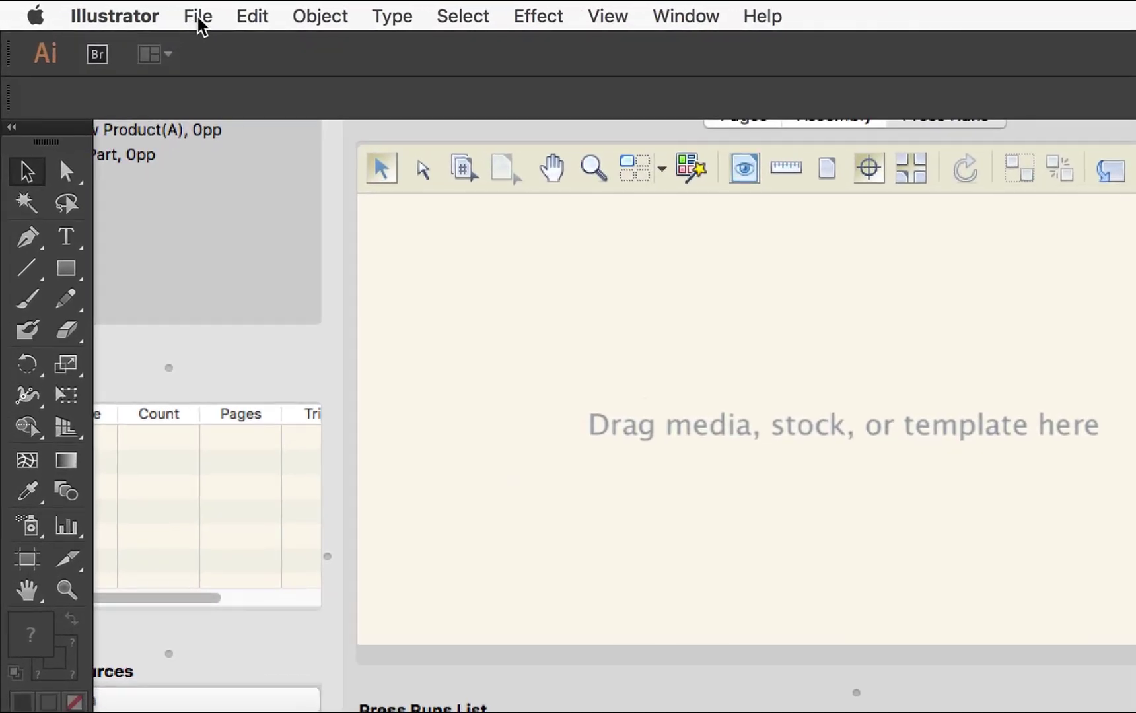
left_click(134, 13)
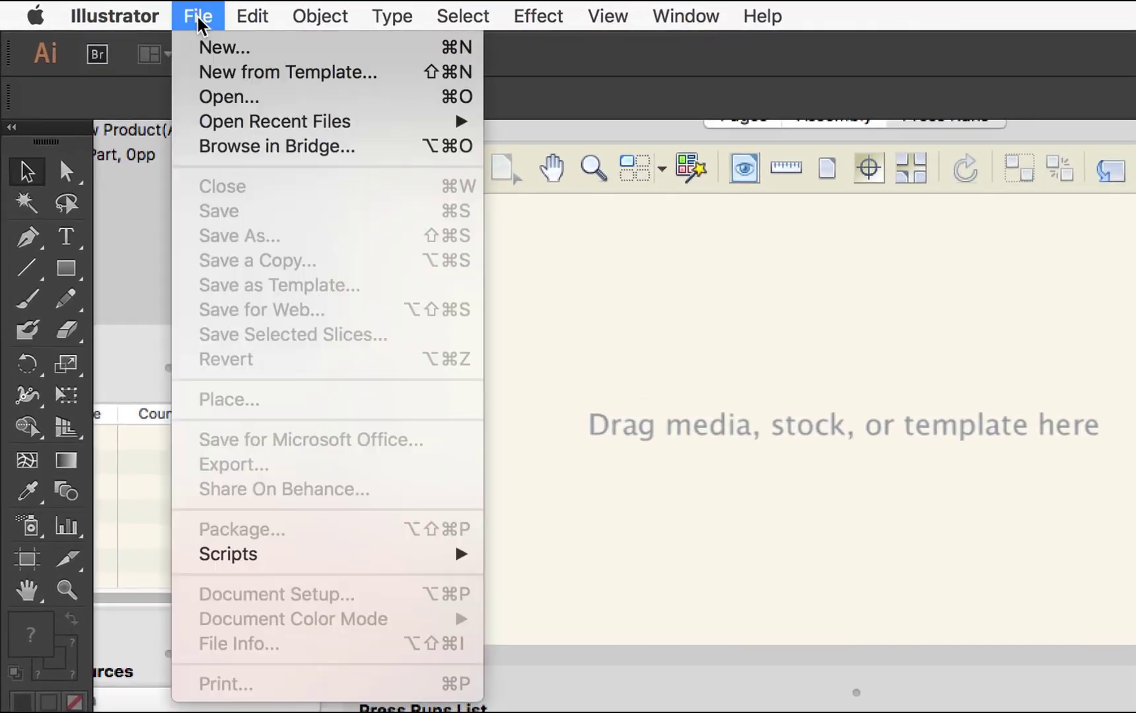
left_click(263, 44)
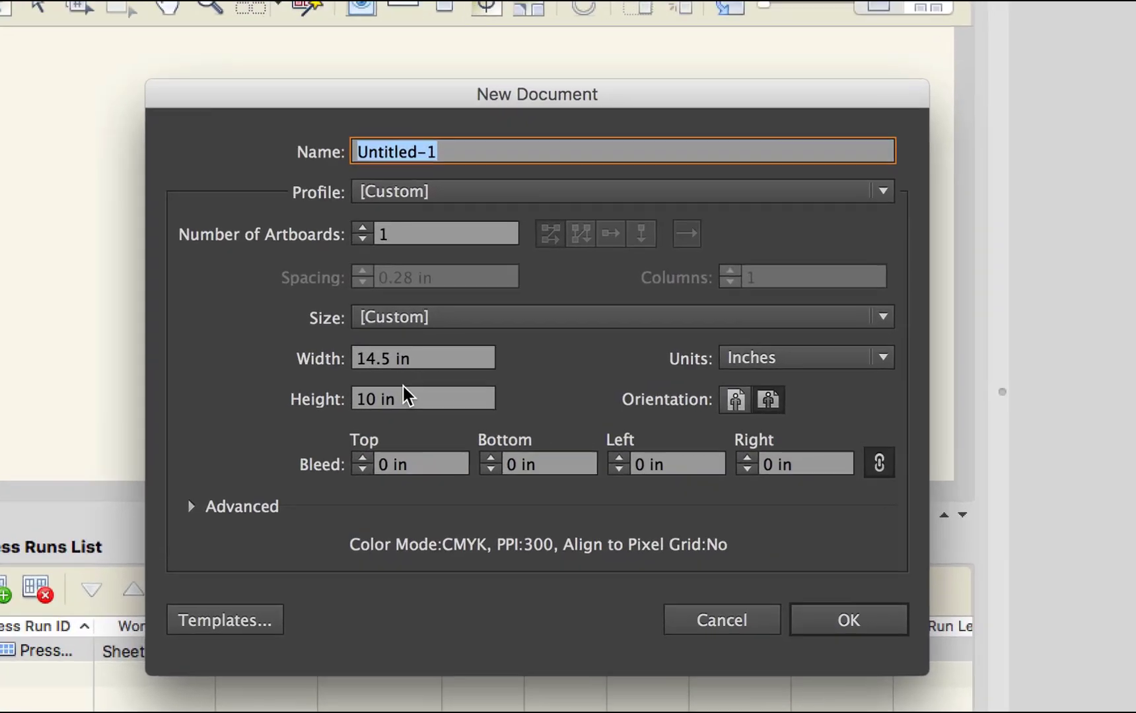
left_click(413, 316)
left_click(394, 463)
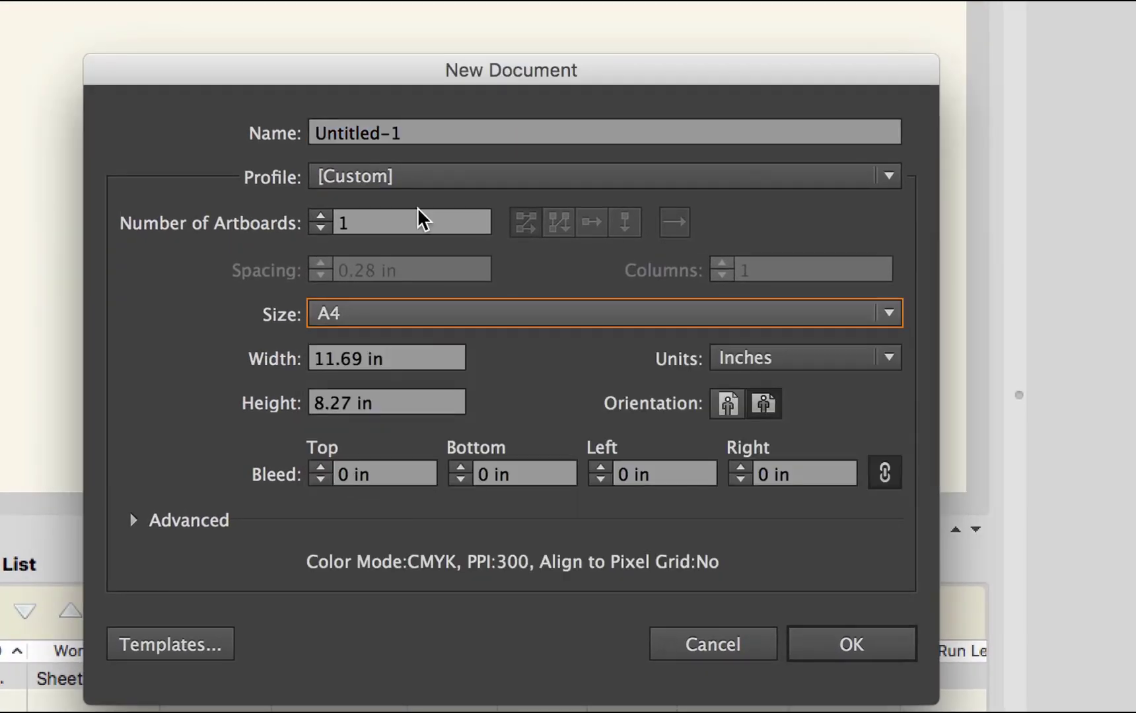
left_click_drag(429, 79, 357, 25)
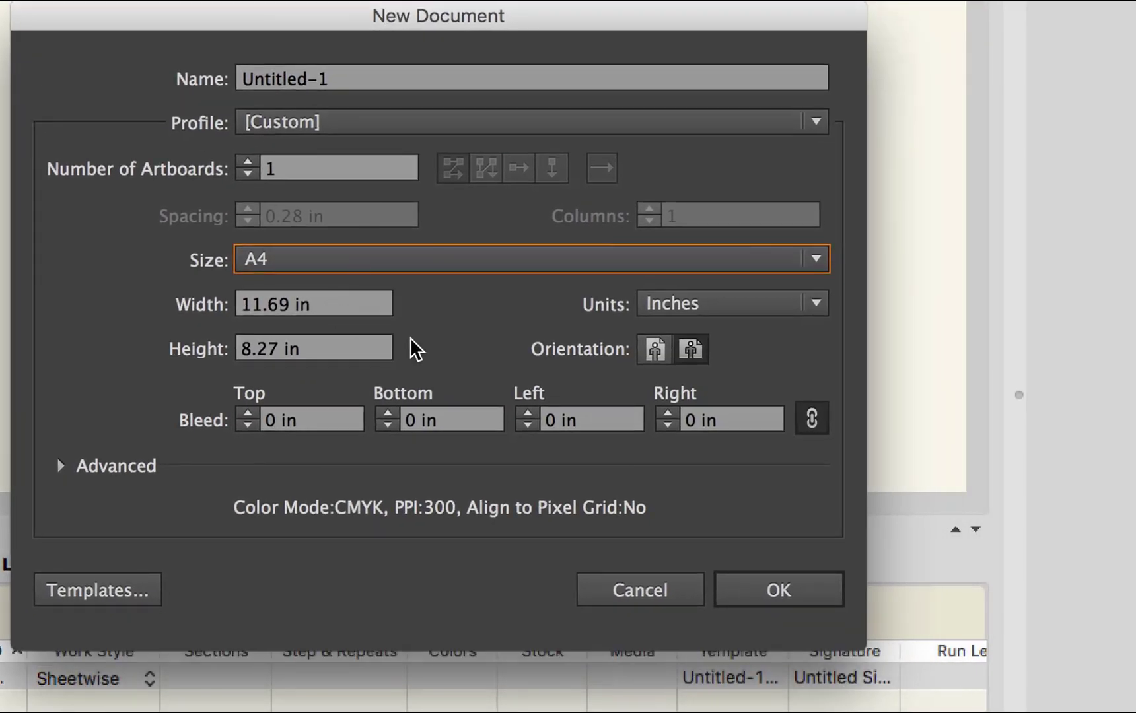
left_click(654, 353)
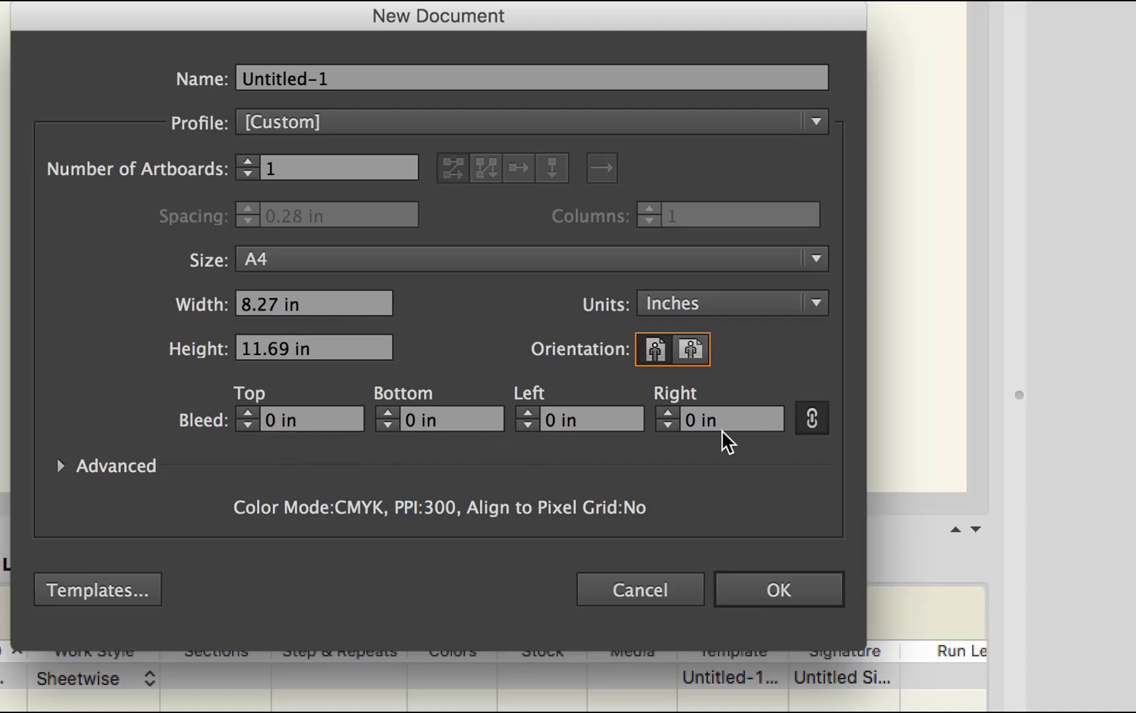
Set a 3 mm bleed on all sides and create the document under the name "A4 Flyer"
left_click(252, 410)
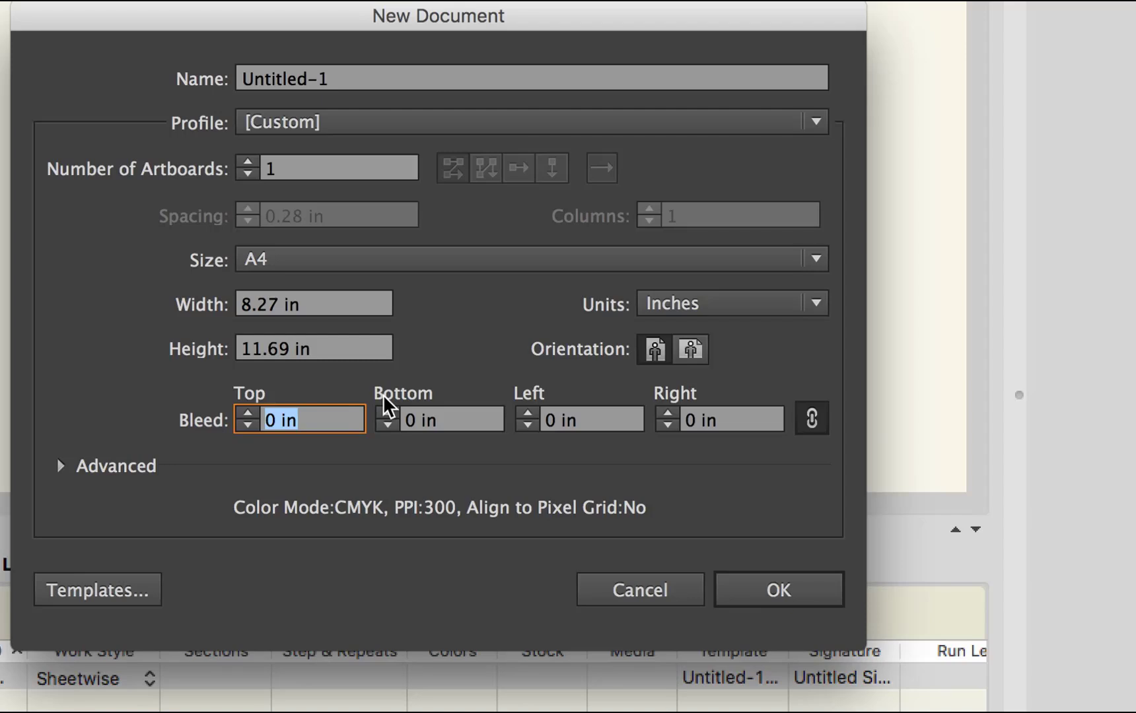
type("3mm")
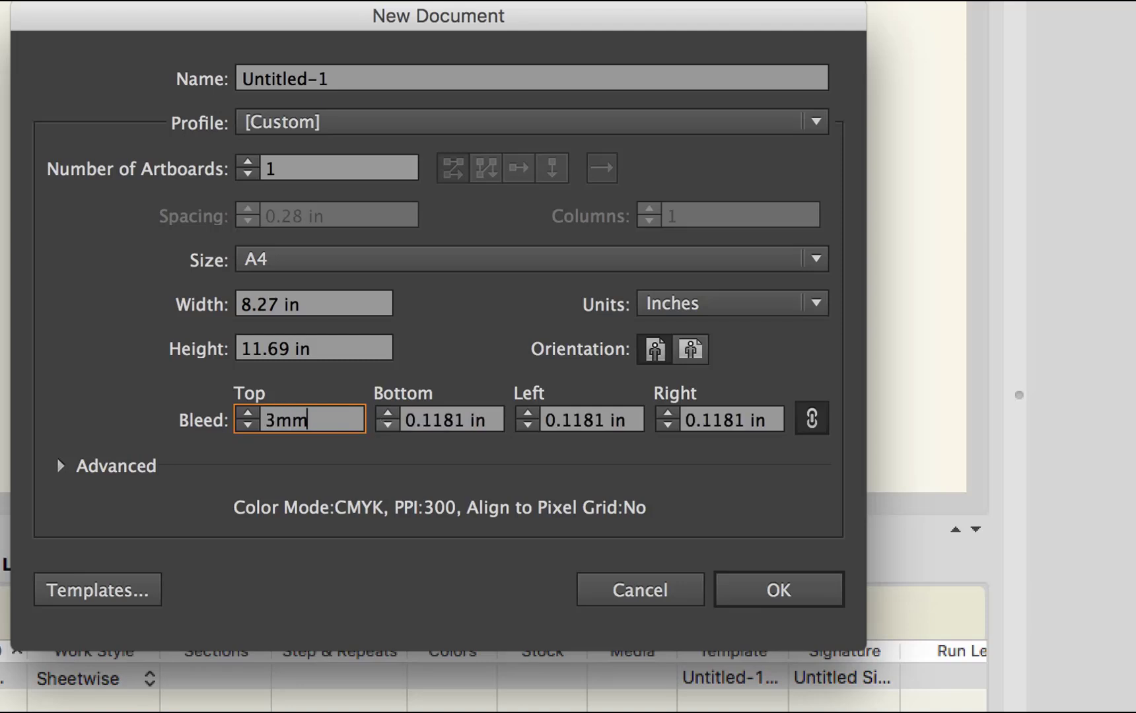
left_click(436, 421)
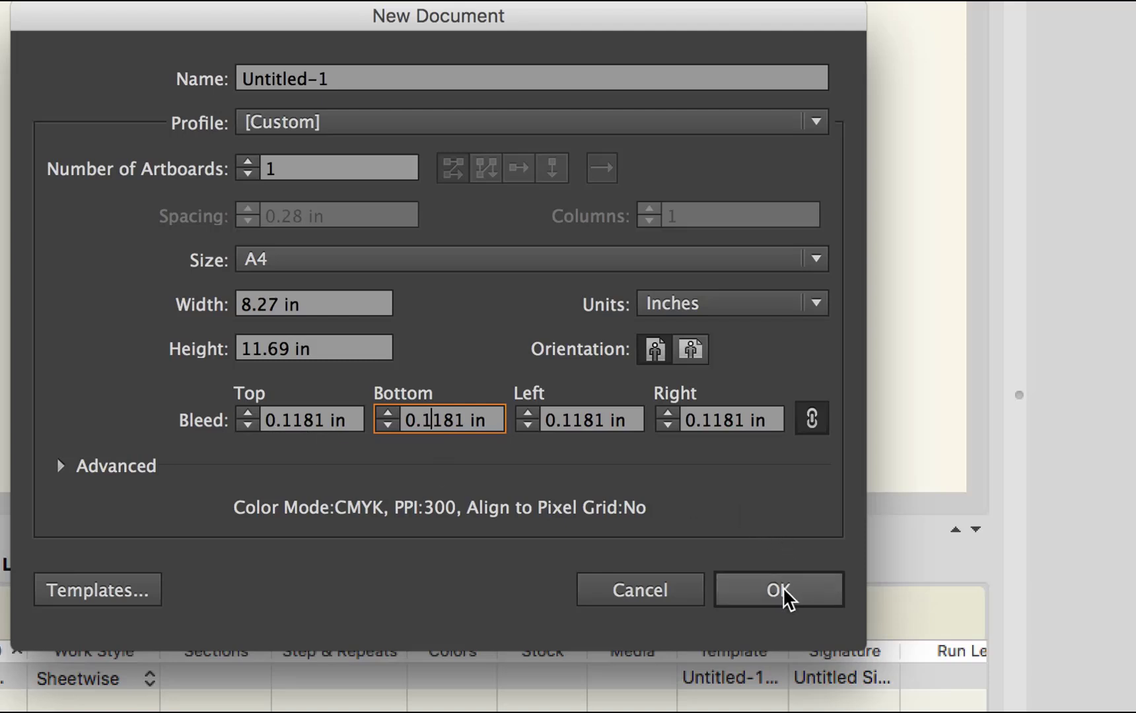
left_click(341, 86)
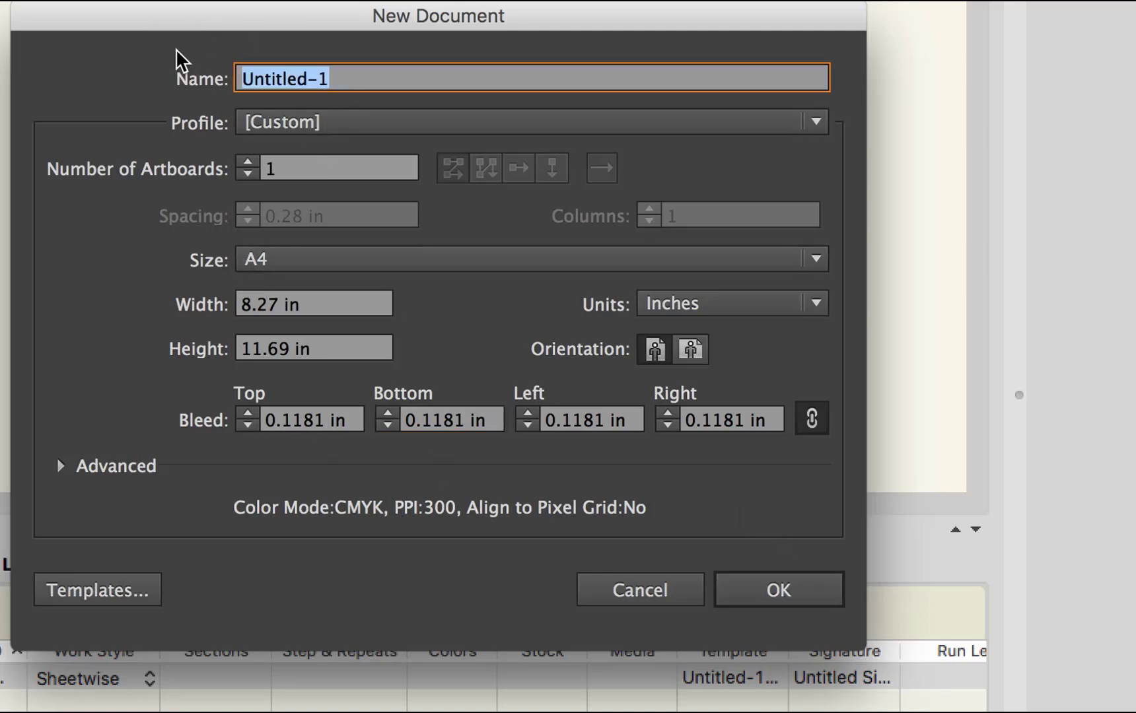
type("A4 Flye")
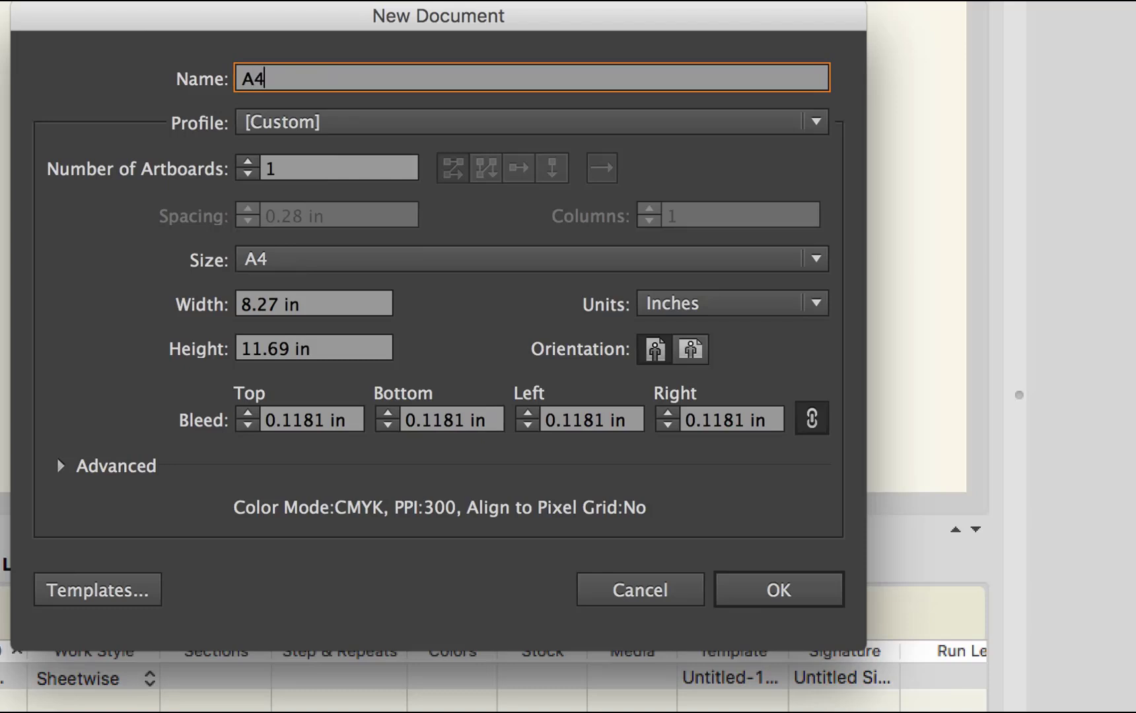
type("r")
left_click(804, 594)
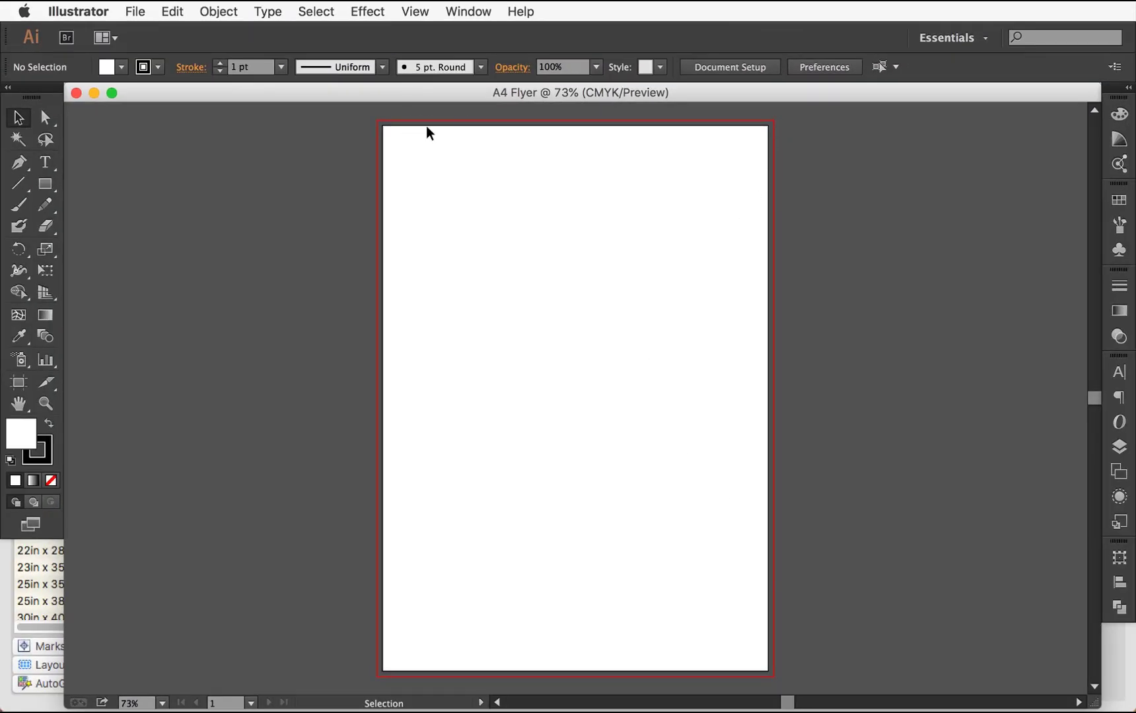
Draw a rectangle ending at the page's right edge near the upper corner and fill it green with no stroke
key("z")
left_click_drag(781, 189, 731, 109)
left_click(45, 185)
mouse_move(294, 506)
left_mouse_down()
mouse_move(508, 601)
mouse_move(644, 615)
mouse_move(623, 617)
left_mouse_up()
key("v")
key("shift+x")
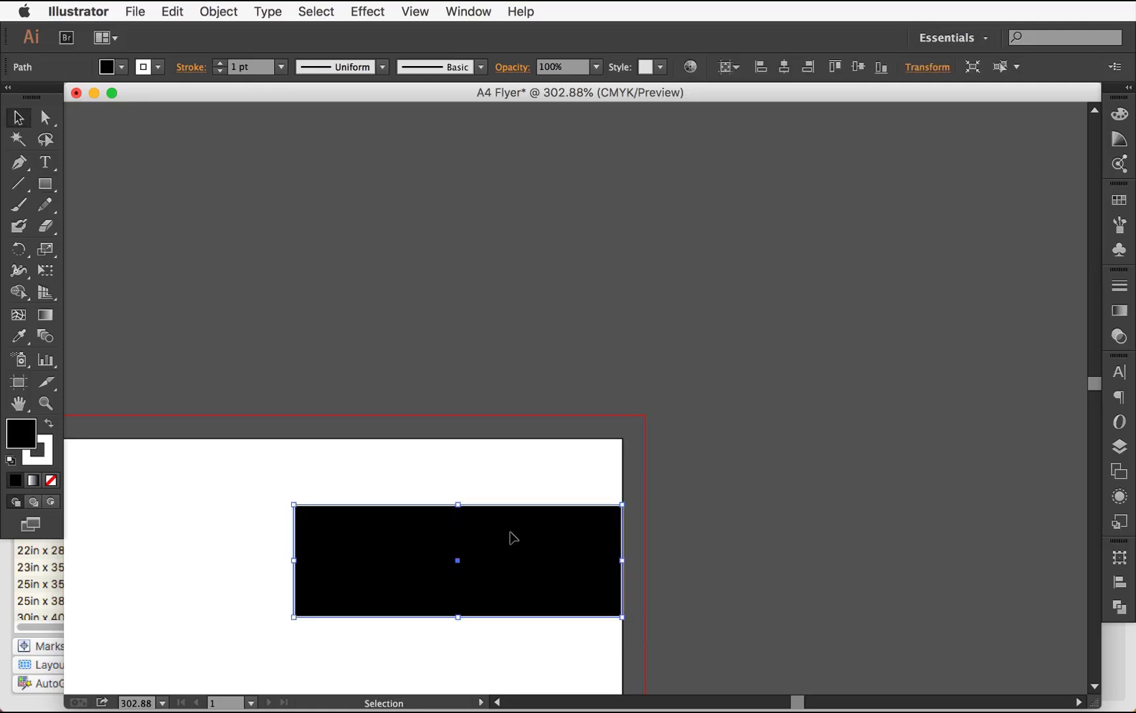
key("slash")
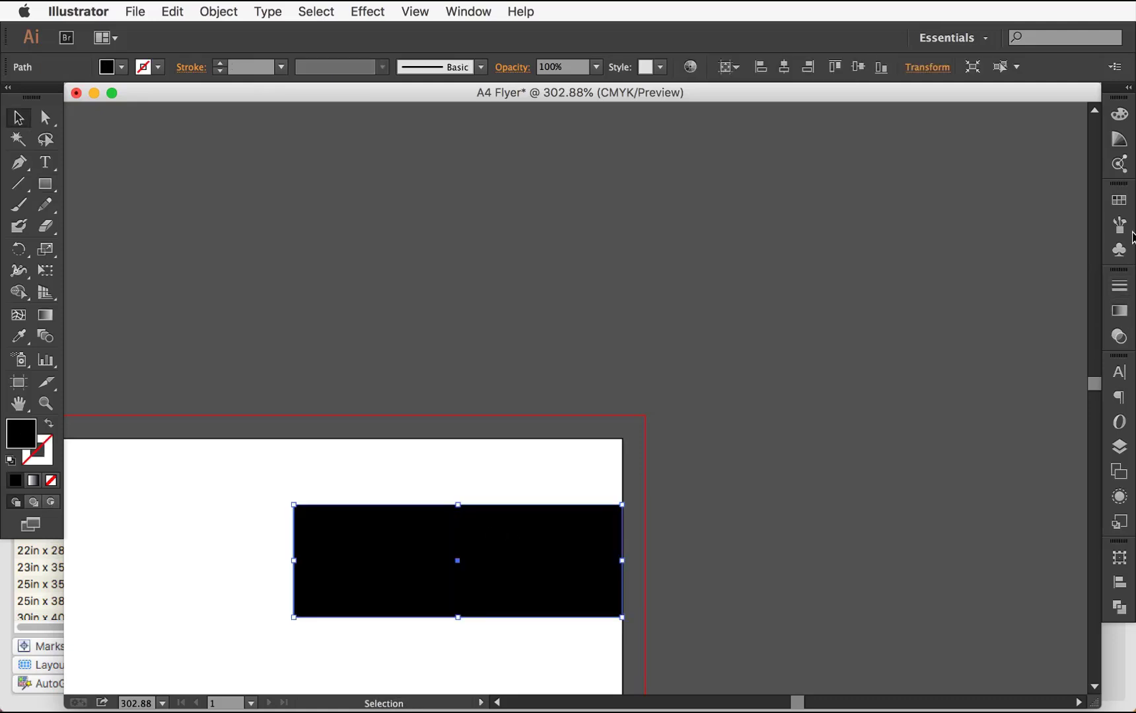
left_click(1115, 208)
left_click(948, 219)
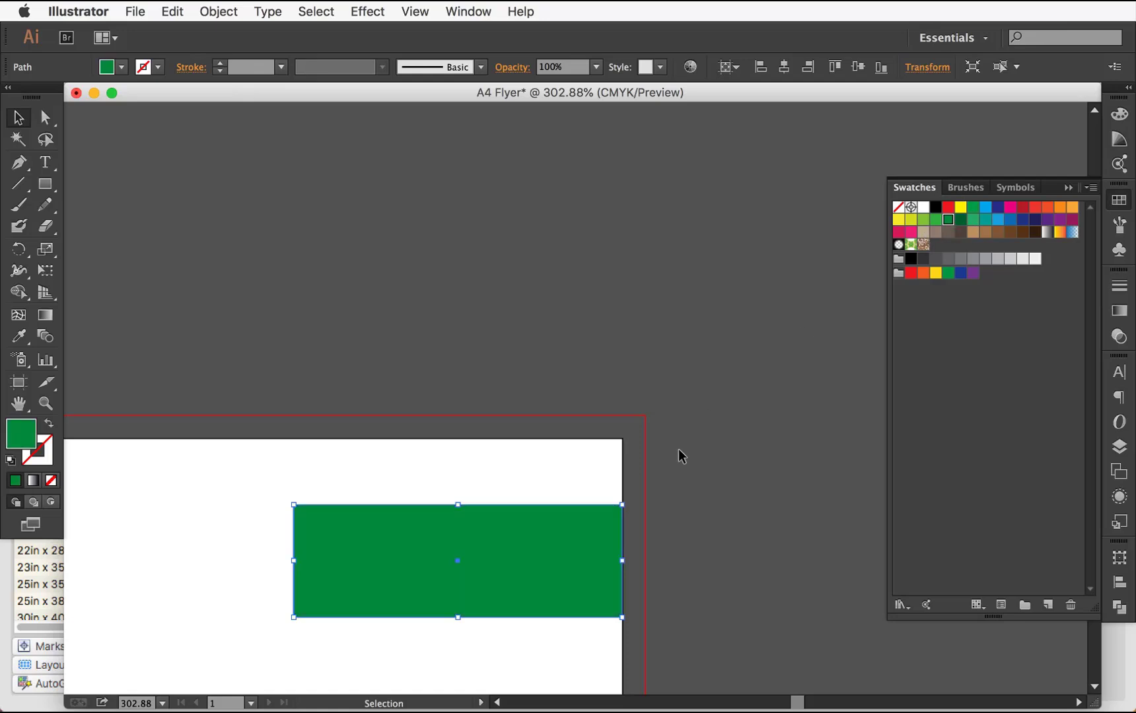
Extend the green rectangle's right side past the page edge to the red bleed line
left_click(664, 517)
left_click(614, 543)
scroll(687, 617, "down", 5)
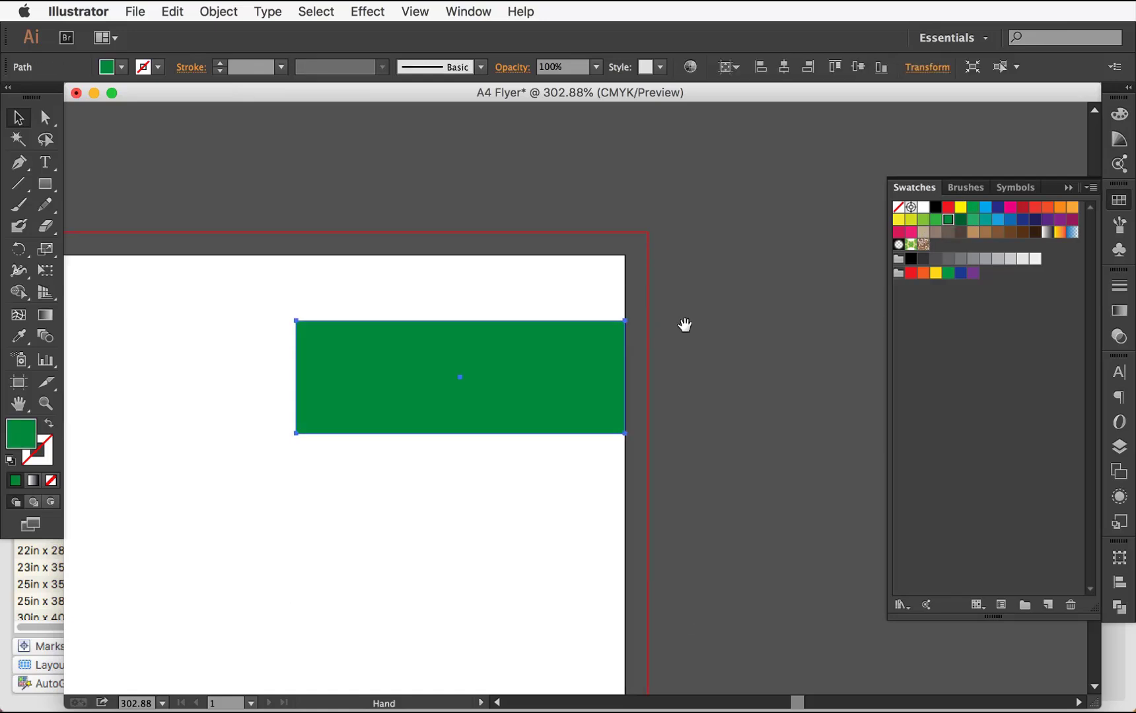
left_click_drag(625, 377, 648, 381)
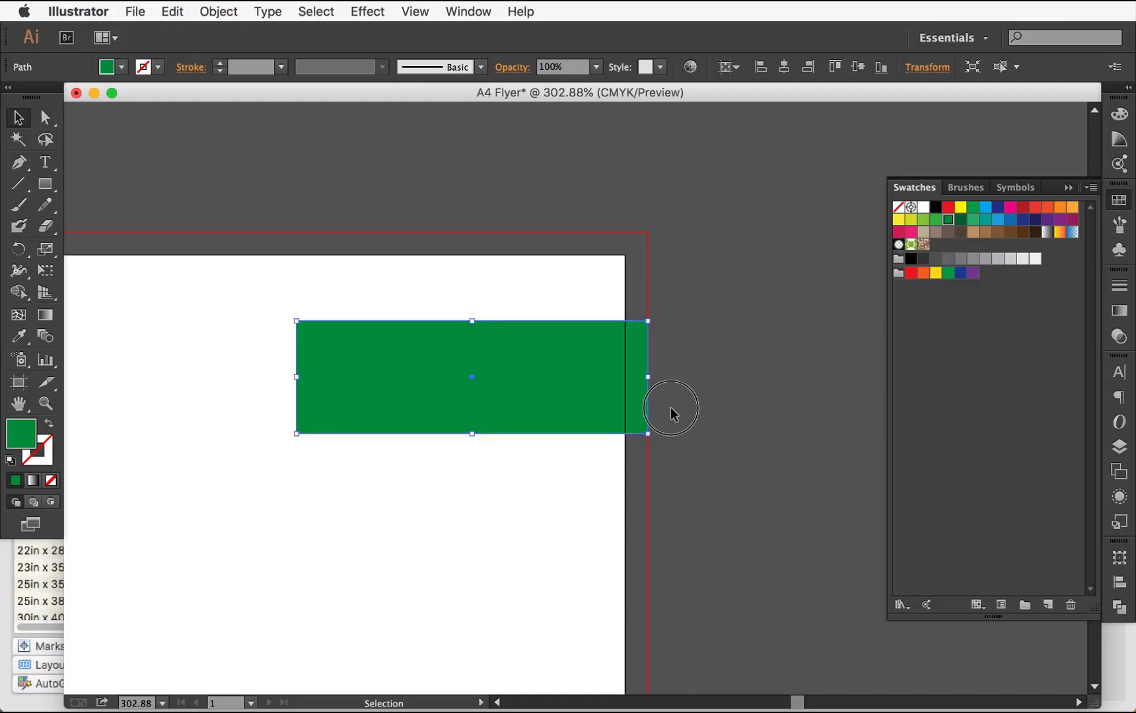
left_click(671, 412)
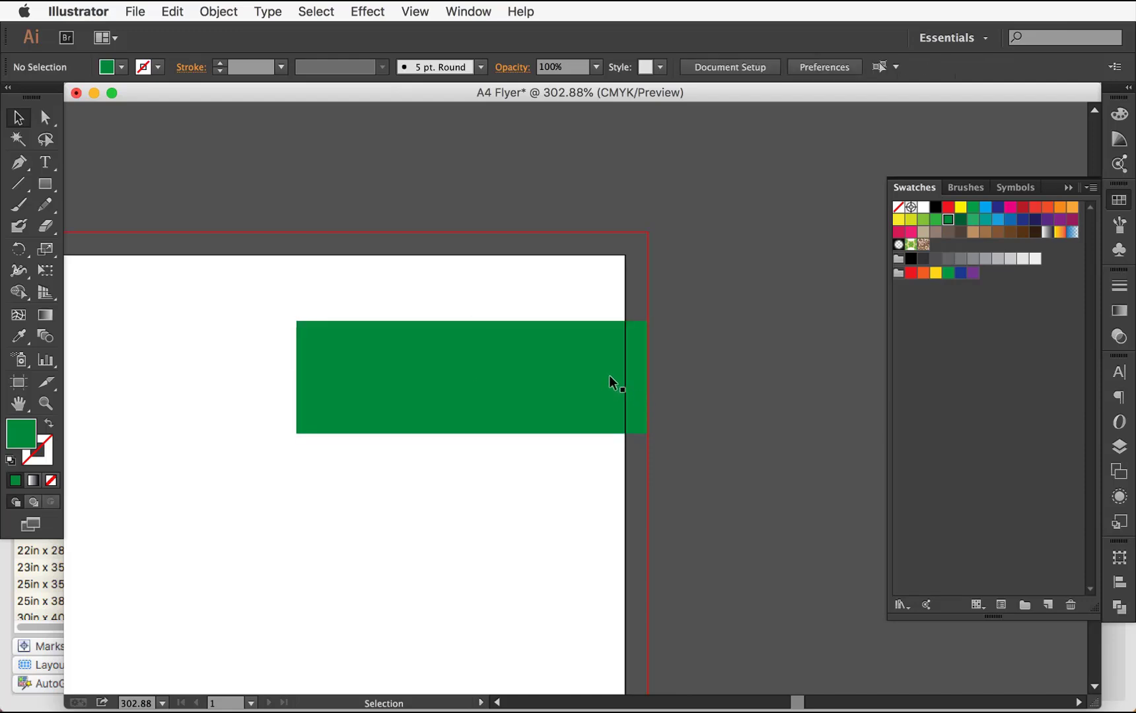
left_click(675, 398)
key("super+0")
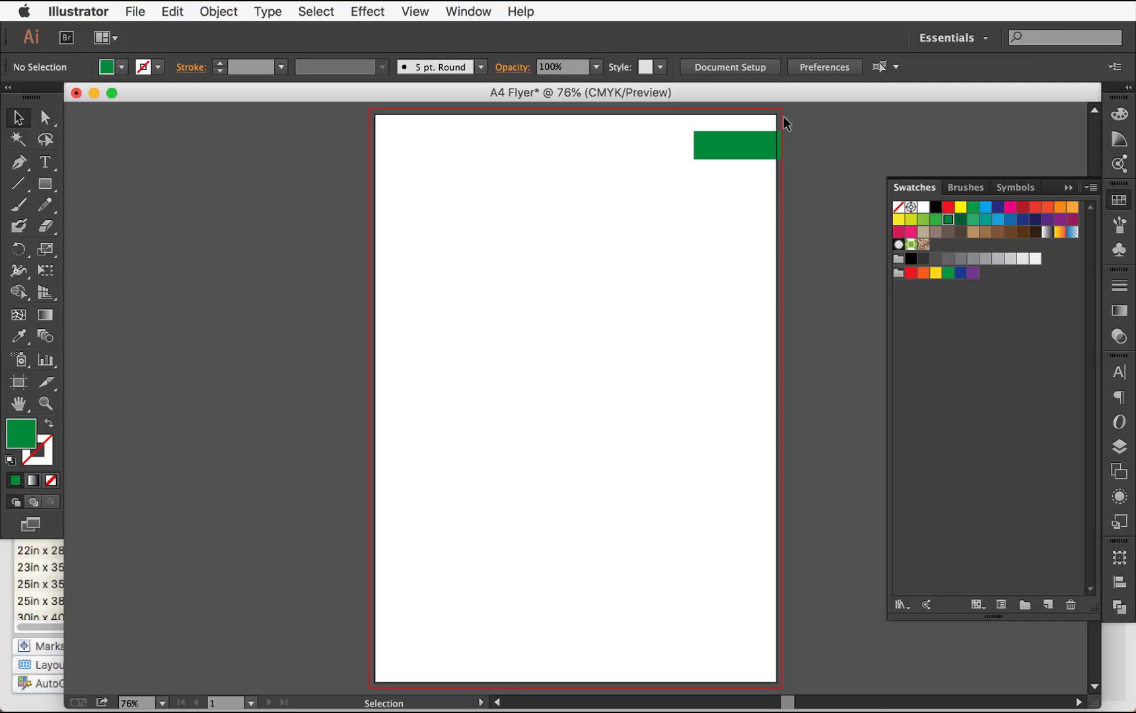
Delete the green rectangle from the page
left_click(738, 141)
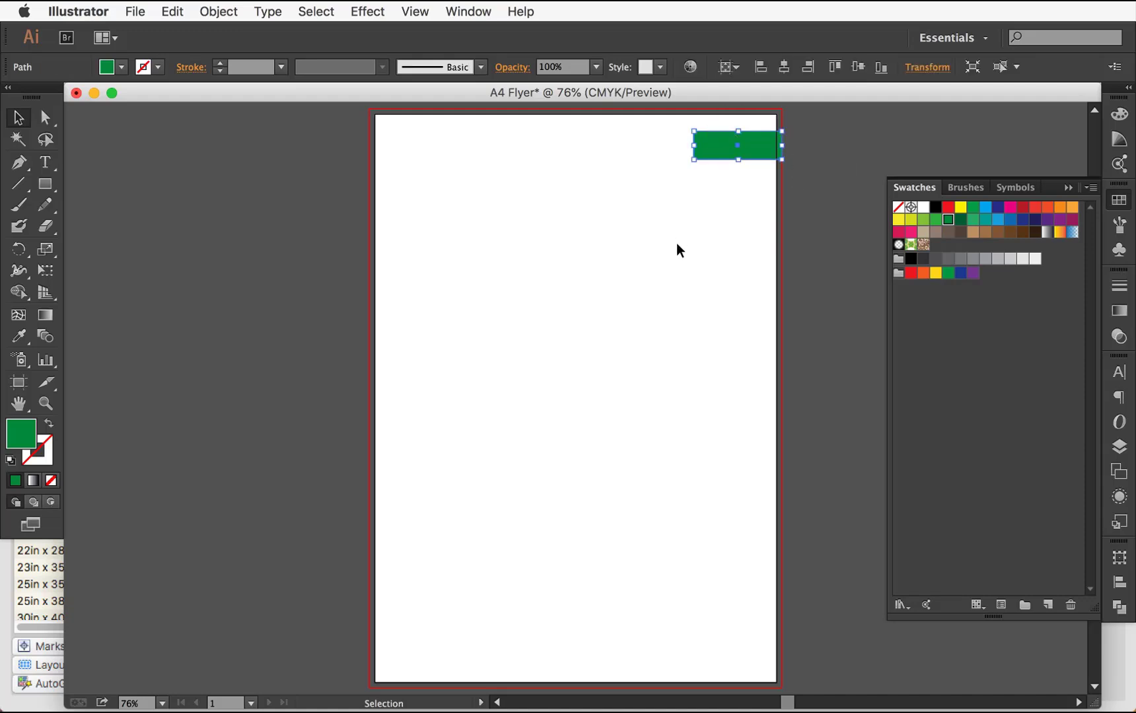
key("Delete")
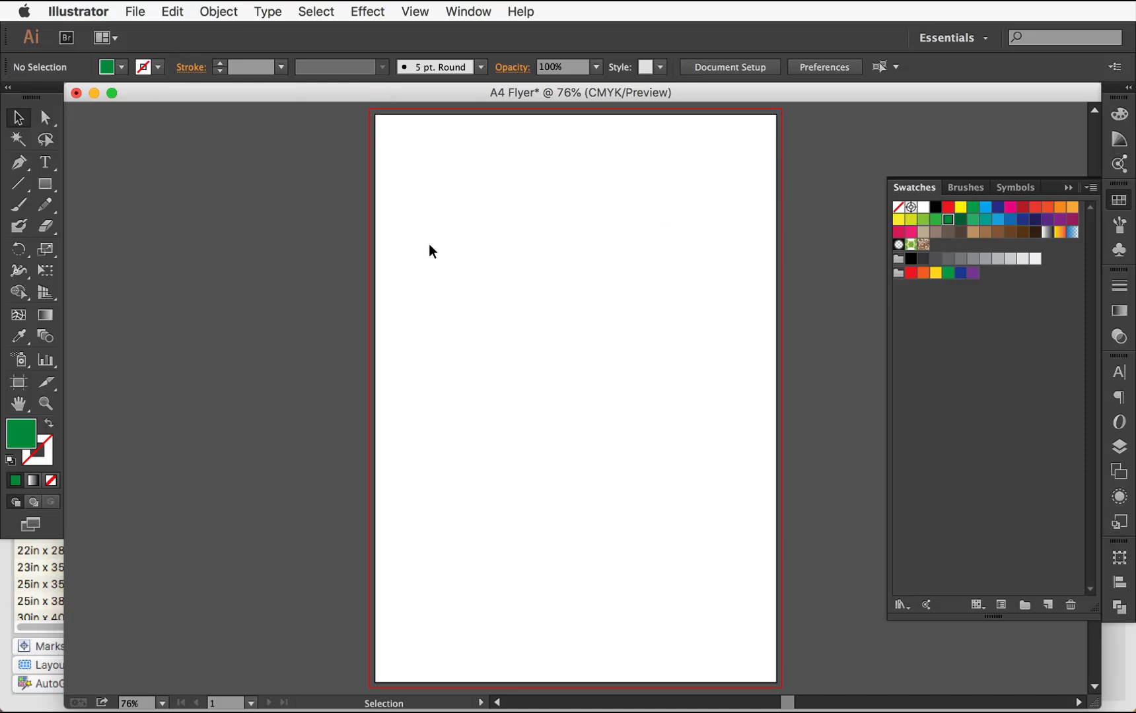
Add the text "A1" to the page, scale it up and move it near the page's centre
left_click(45, 161)
left_click(399, 379)
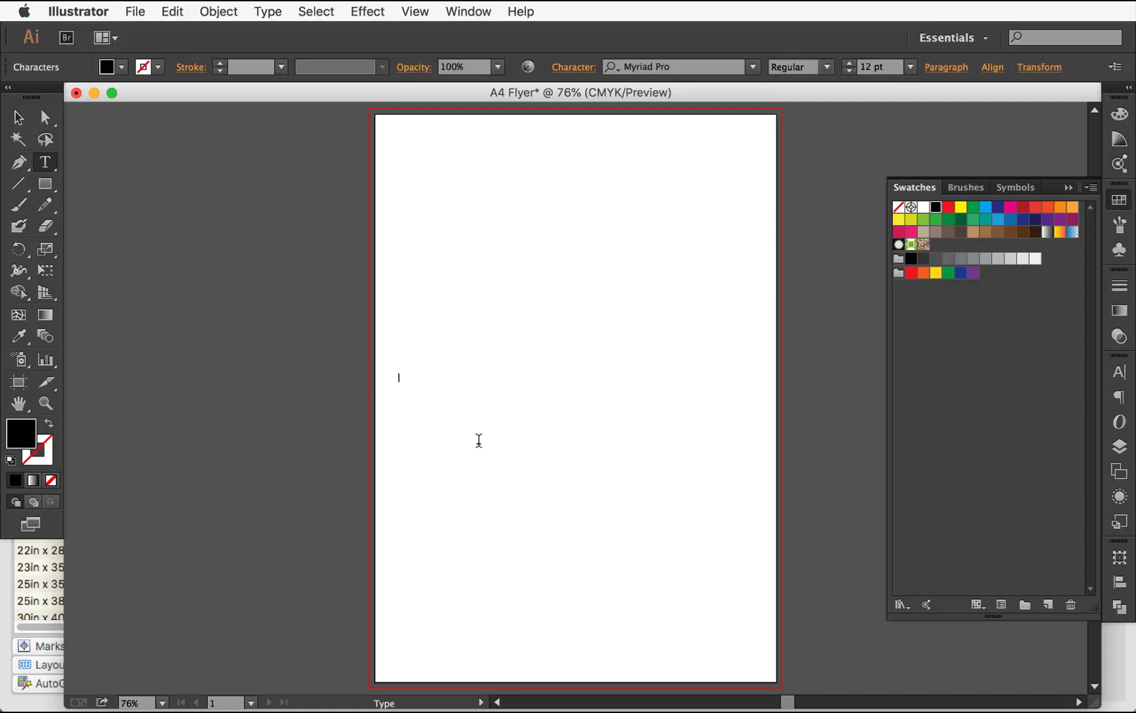
key("Escape")
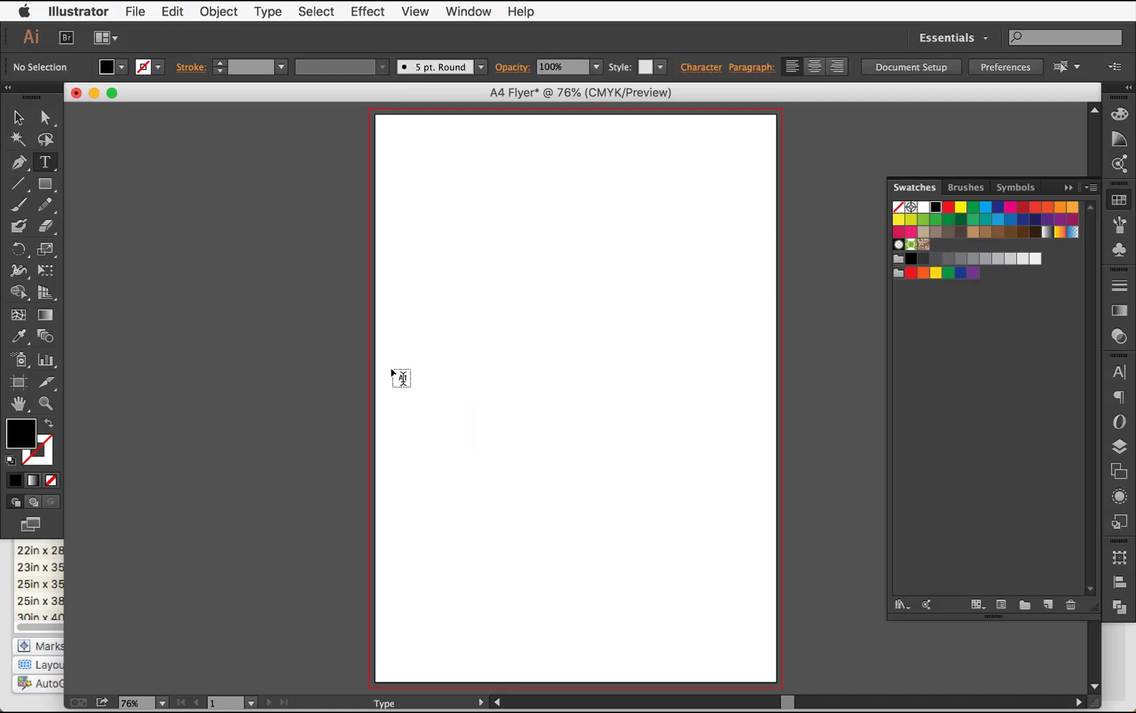
left_click_drag(431, 413, 570, 543)
left_click_drag(510, 502, 584, 389)
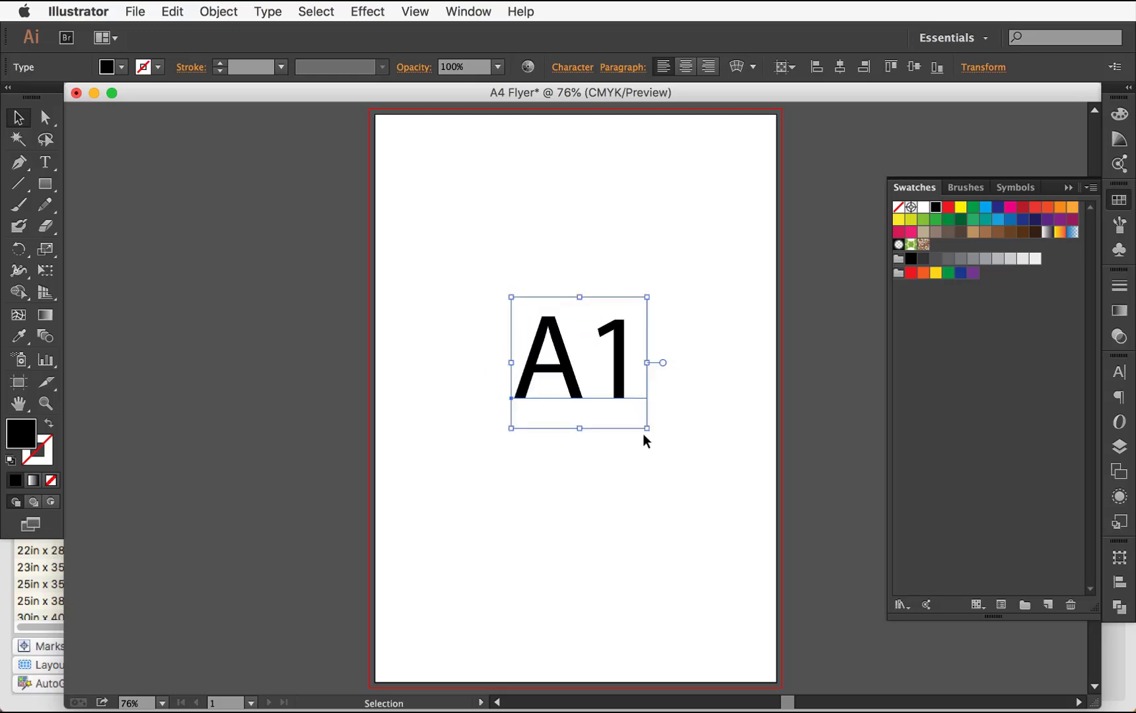
Enlarge the A1 text about its centre to fill most of the page width and adjust its position
left_click(648, 432)
left_click(647, 434)
left_click_drag(648, 432, 734, 518)
left_click(553, 380)
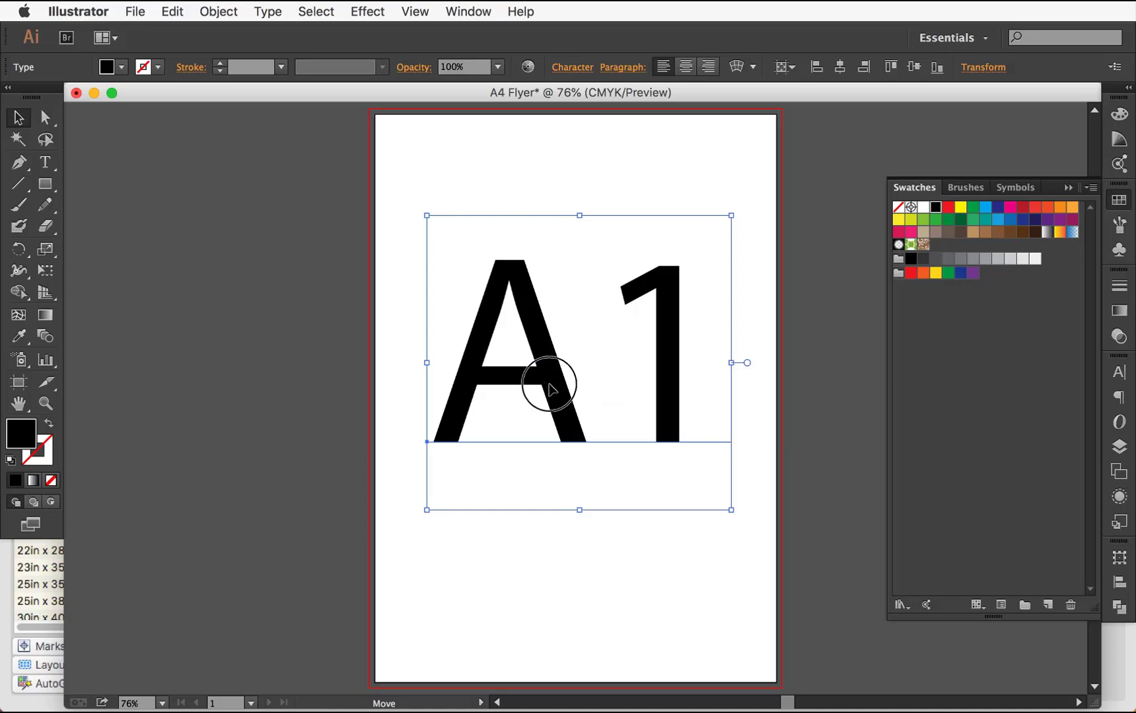
left_click(536, 586)
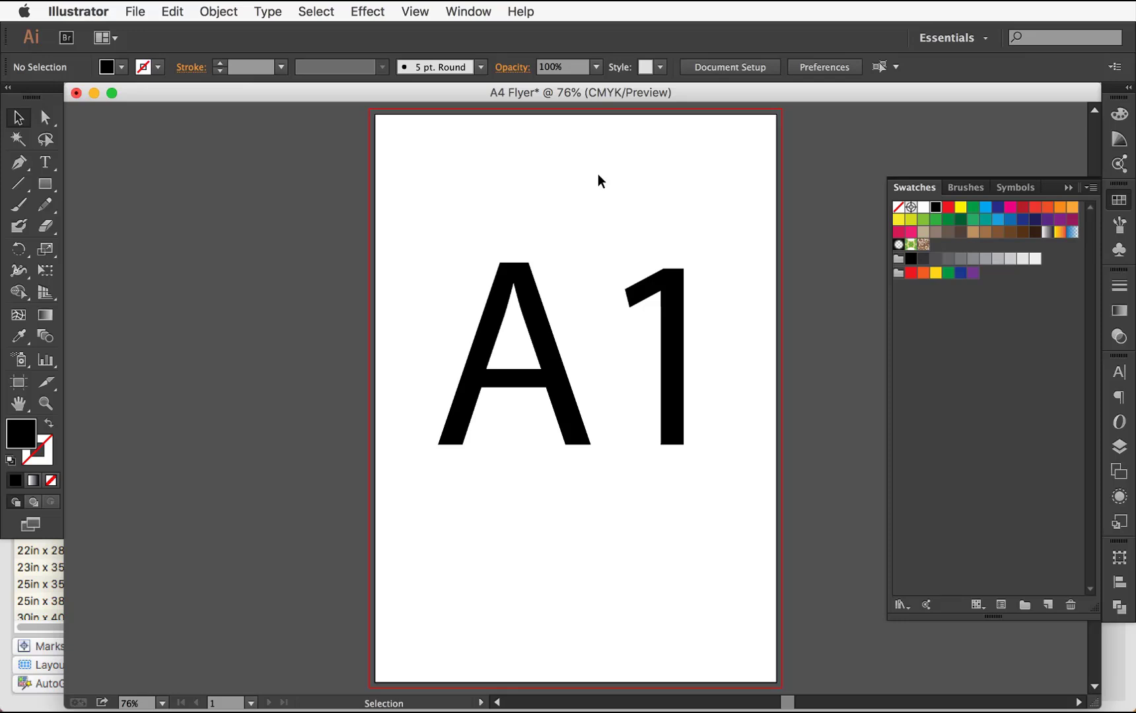
left_click_drag(548, 397, 555, 399)
left_click(559, 167)
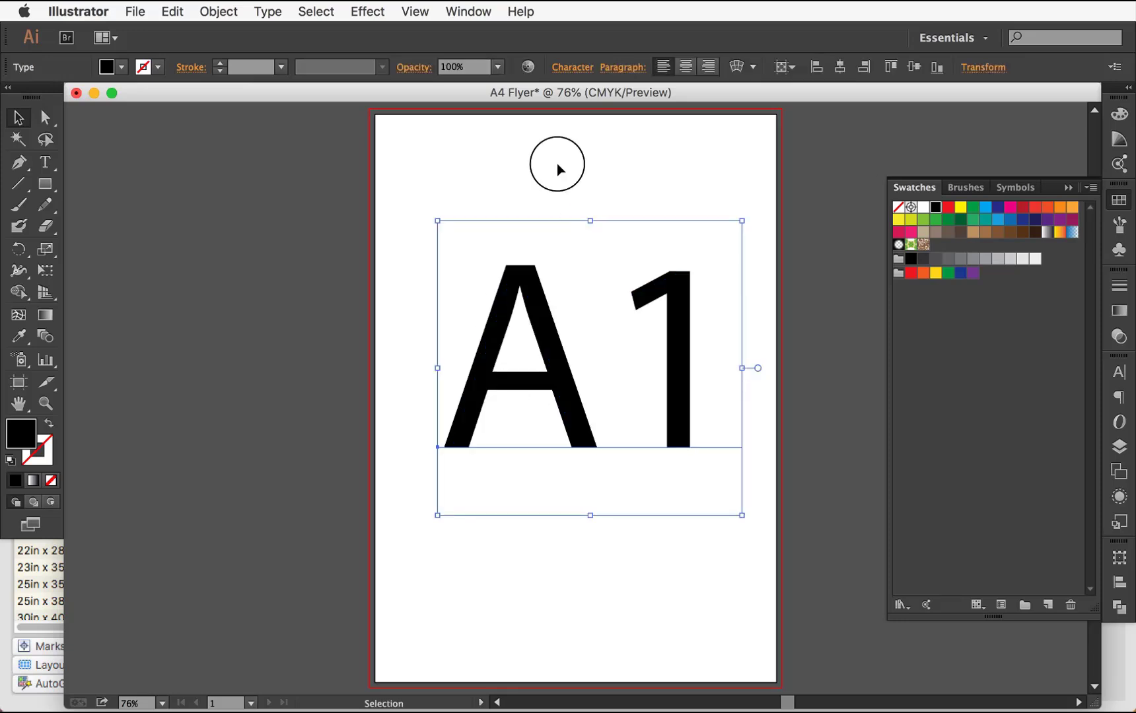
left_click_drag(515, 343, 507, 346)
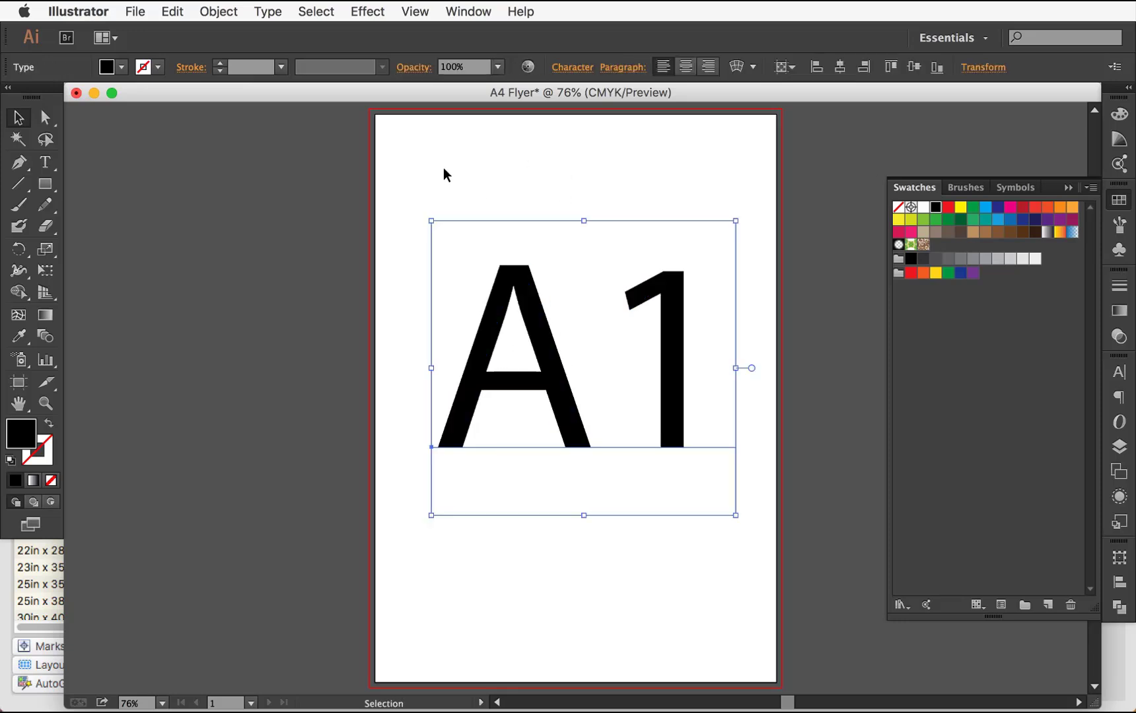
left_click(528, 172)
Draw a rectangle covering the entire page out to the bleed lines on all sides
left_click(45, 183)
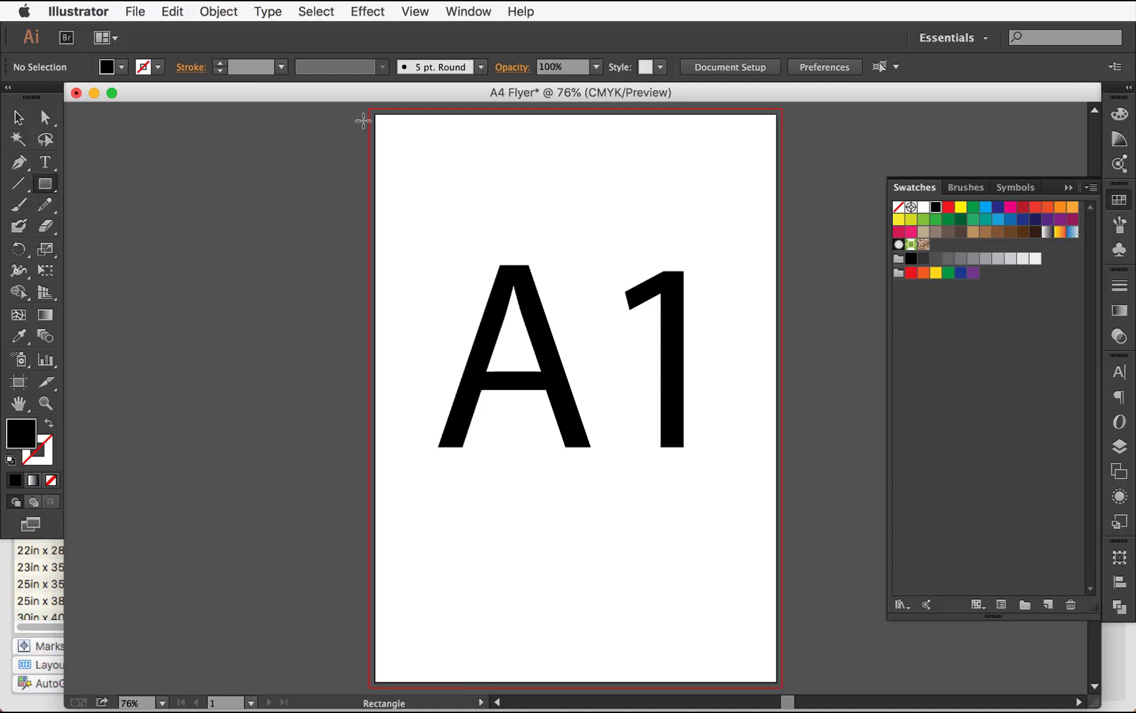
left_click_drag(371, 113, 784, 687)
key("v")
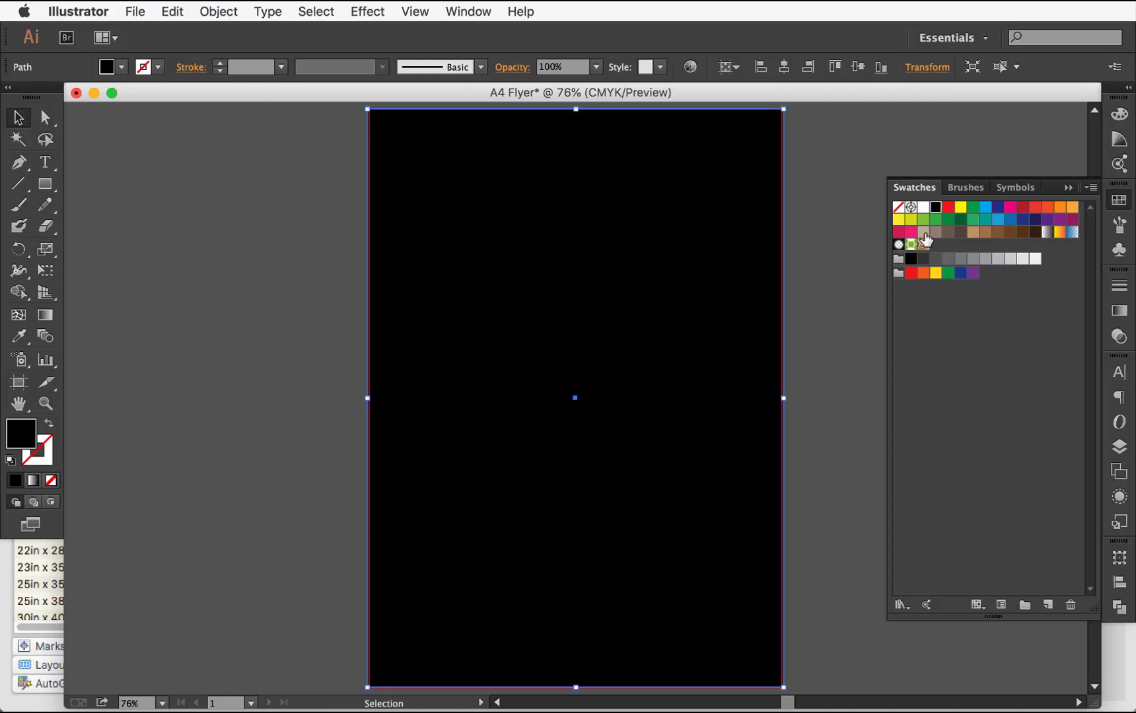
Fill the page-covering rectangle with a beige swatch and send it behind the A1 text
left_click(924, 232)
key("super")
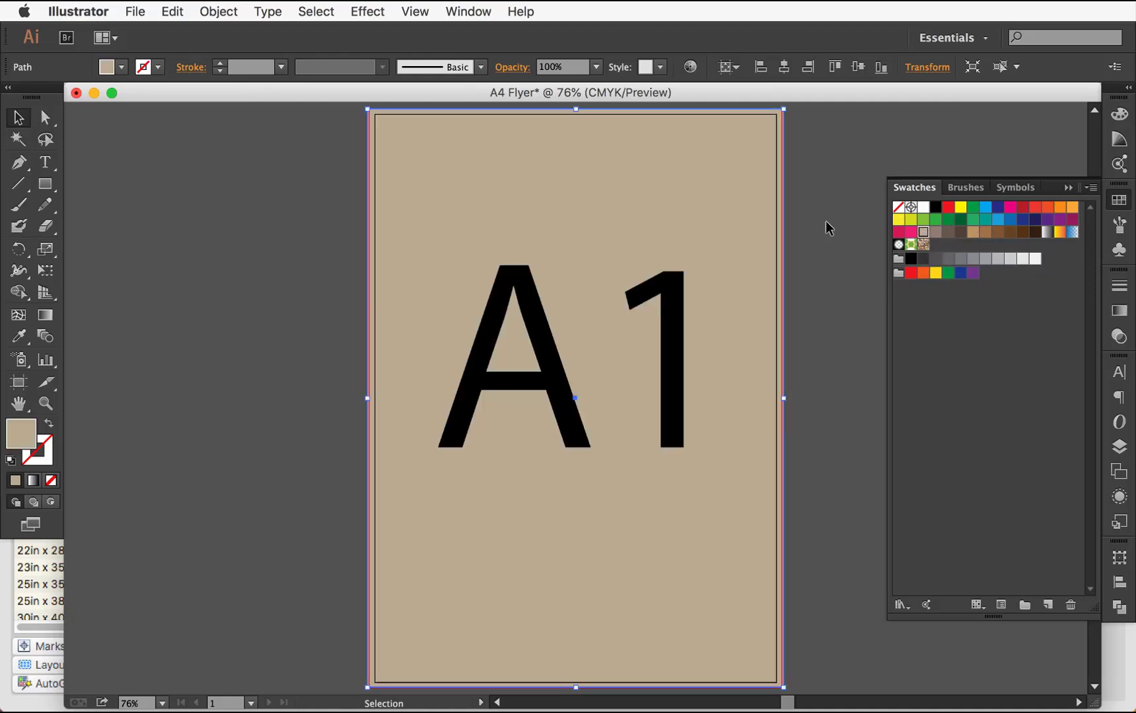
left_click(294, 157)
Adjust the beige rectangle's upper-left and lower-right corners so it extends slightly past the bleed lines
key("super+space")
left_click_drag(309, 172, 472, 236)
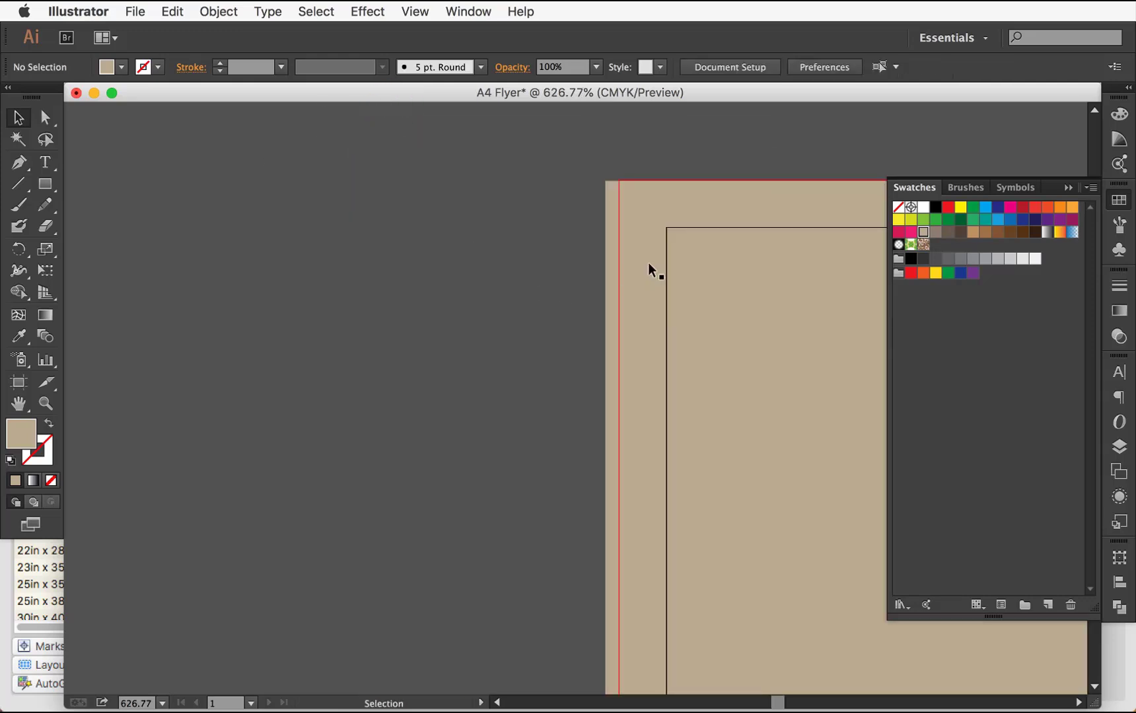
left_click(625, 189)
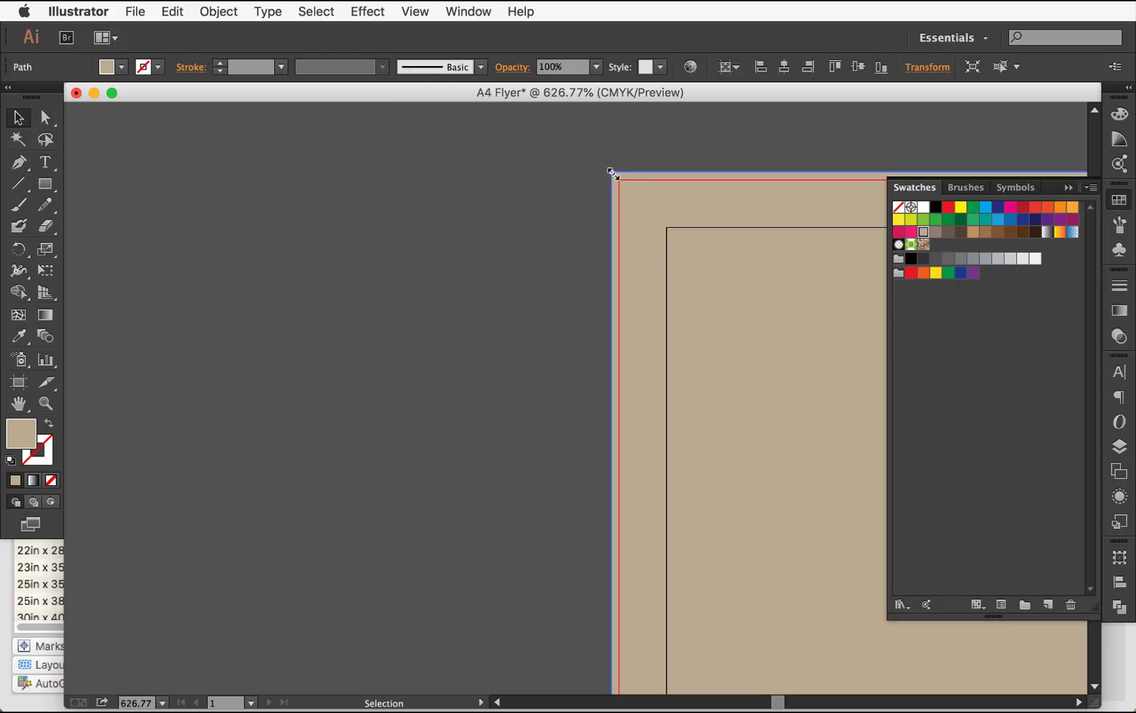
key("super+0")
scroll(678, 564, "down", 5)
key("super+space")
left_click_drag(703, 498, 601, 586)
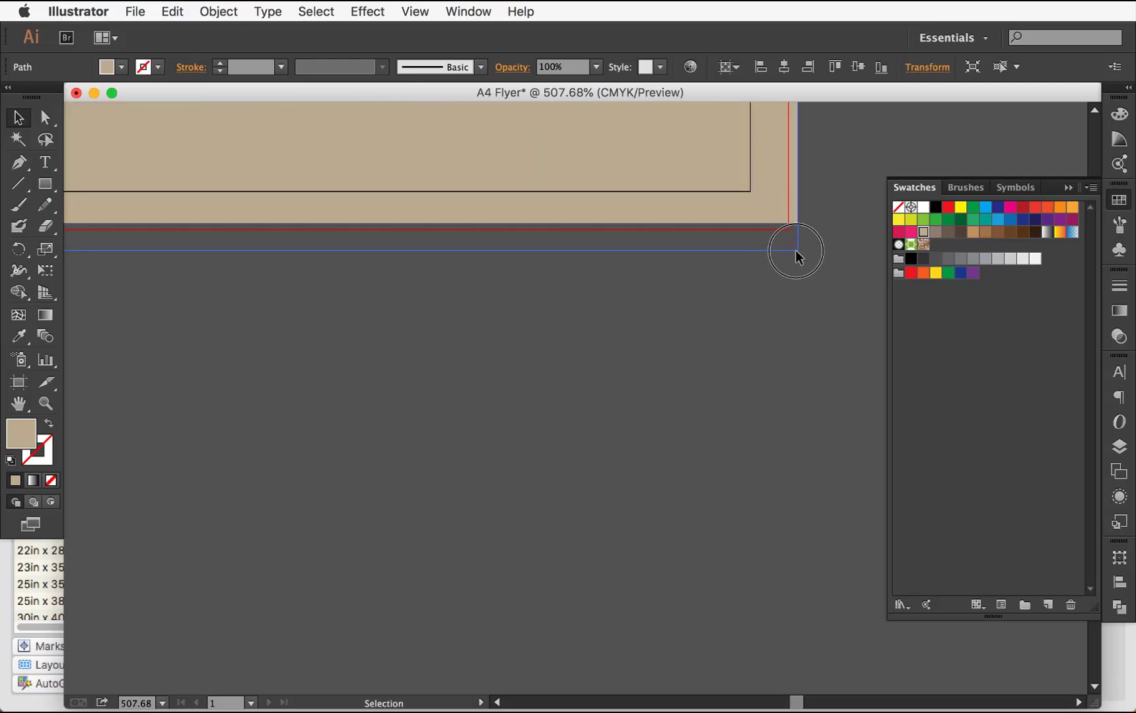
key("super+0")
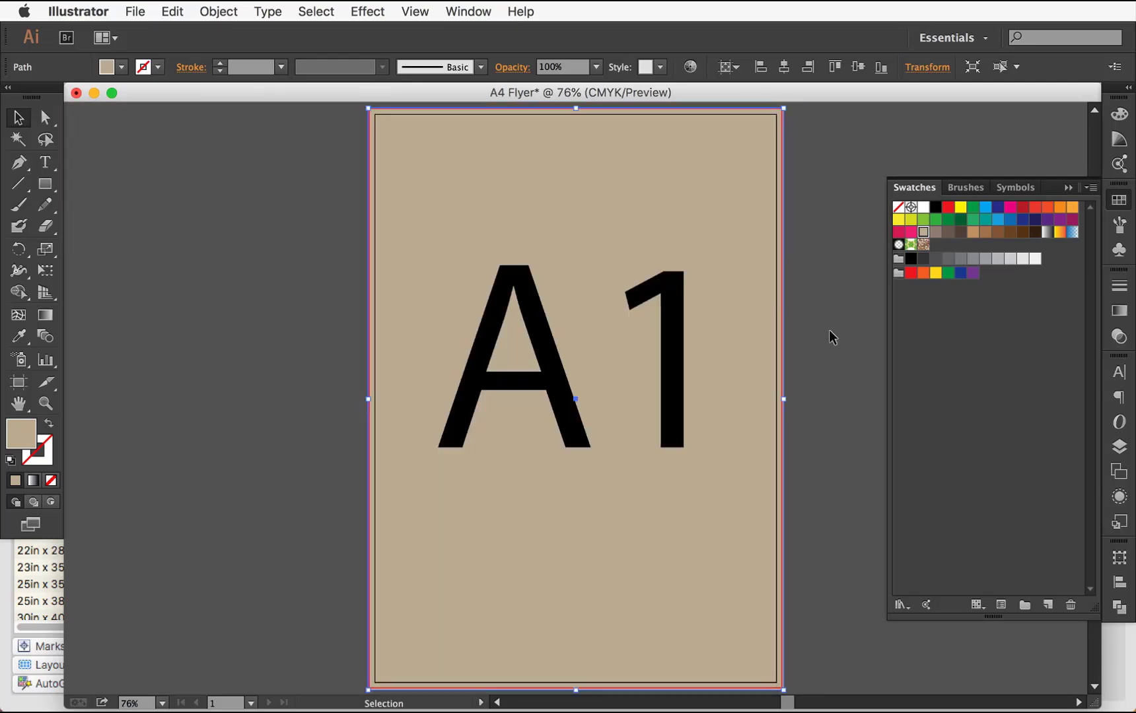
left_click(830, 332)
left_click(328, 309)
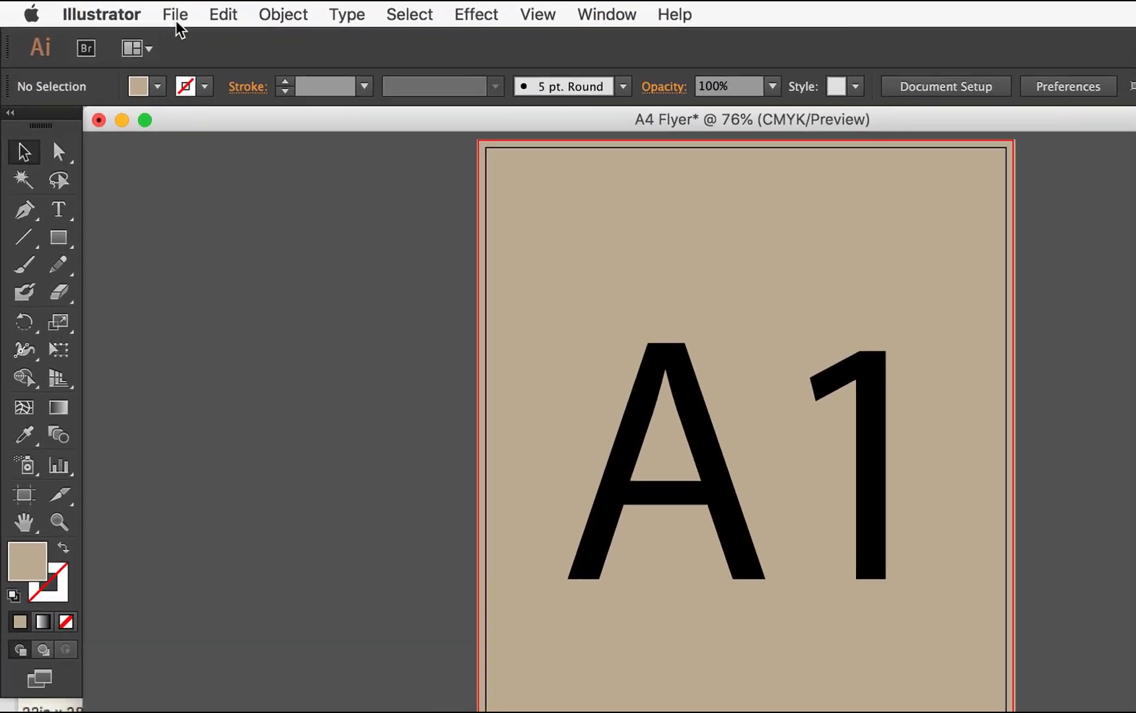
Save the artwork to the Desktop as A4 Flyer.pdf in Adobe PDF format
left_click(135, 12)
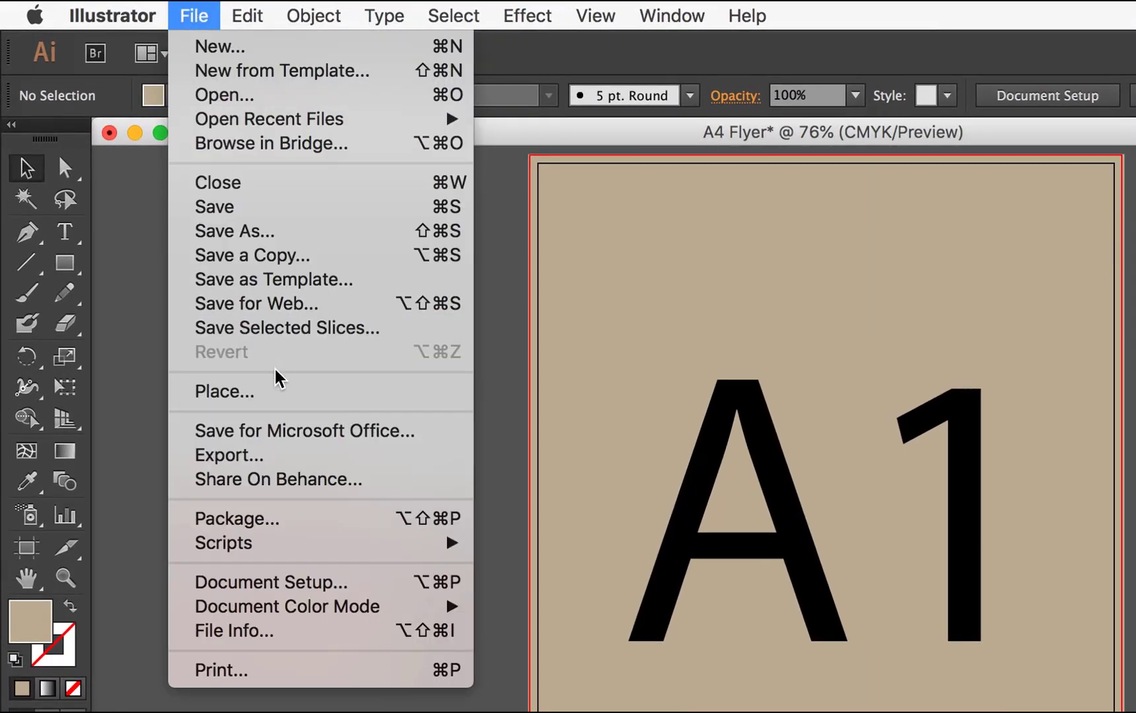
left_click(255, 231)
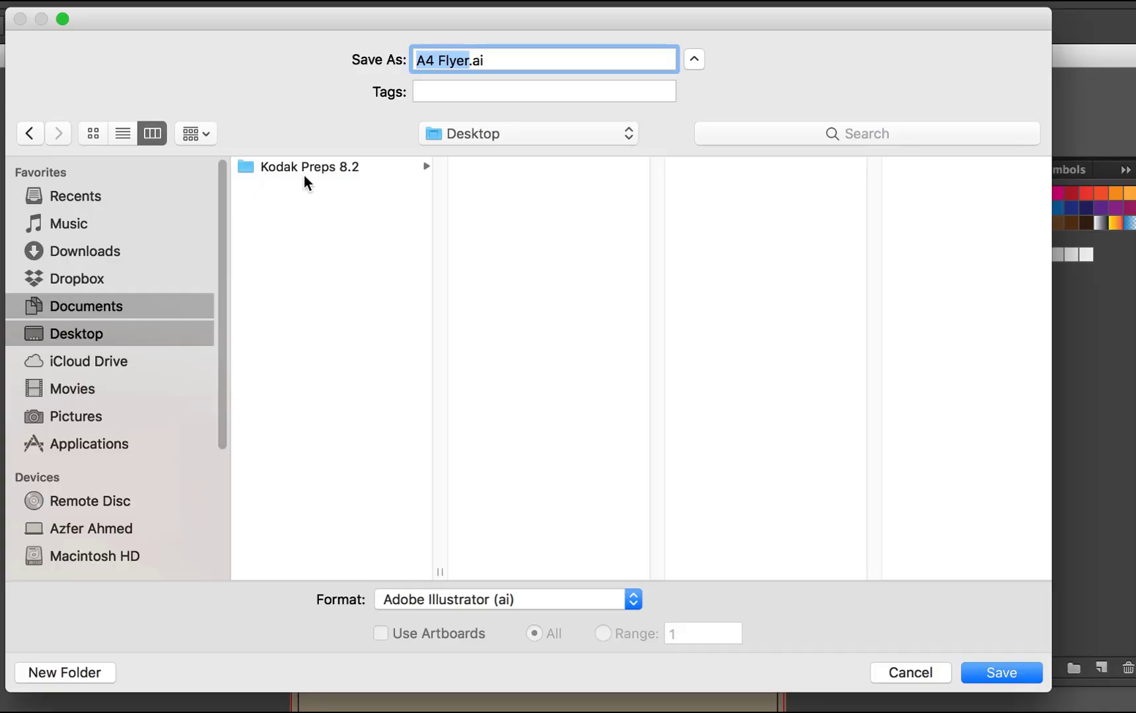
left_click(445, 510)
left_click(475, 599)
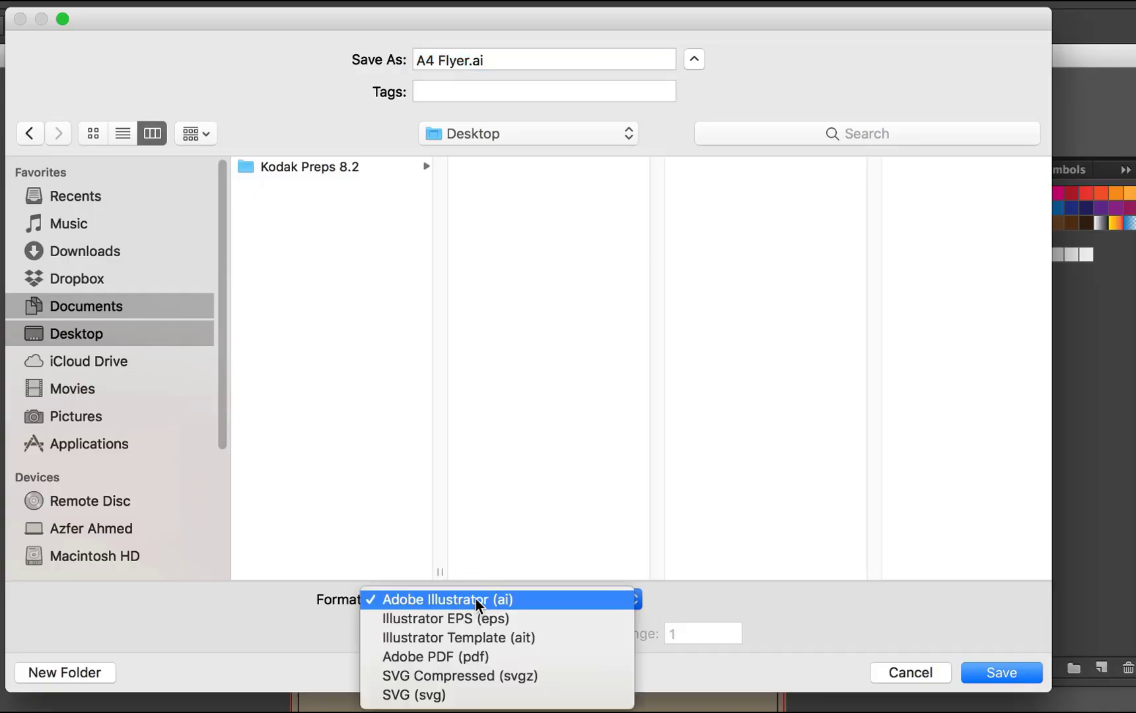
left_click(429, 659)
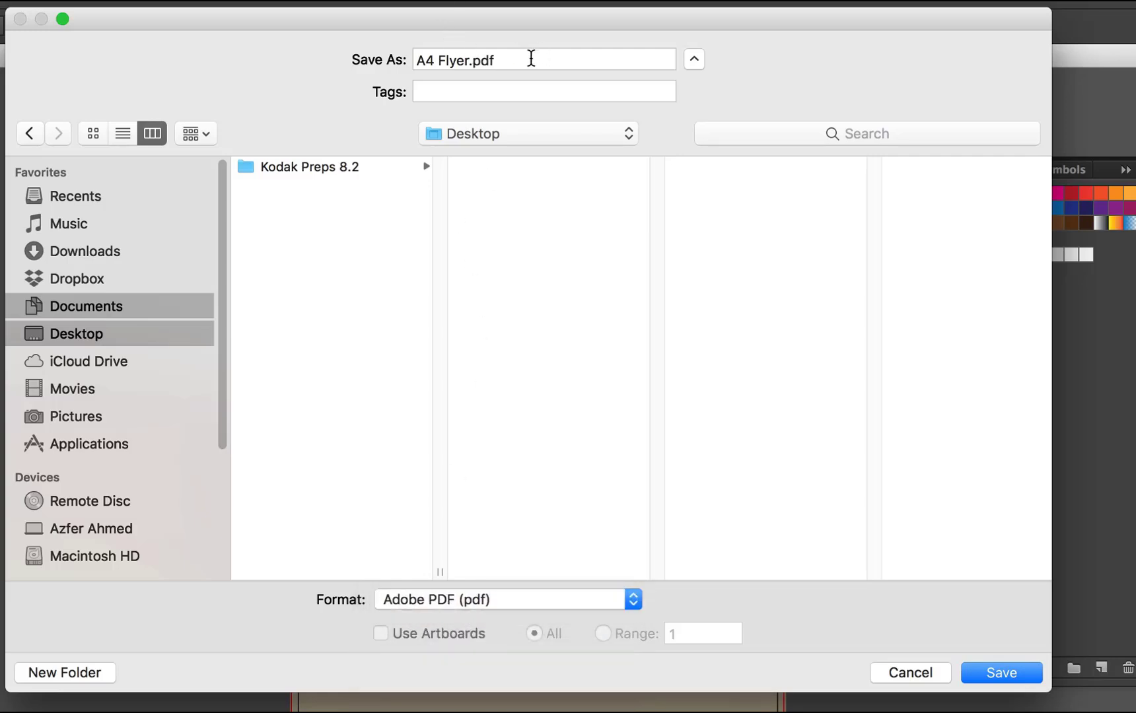
left_click(1002, 674)
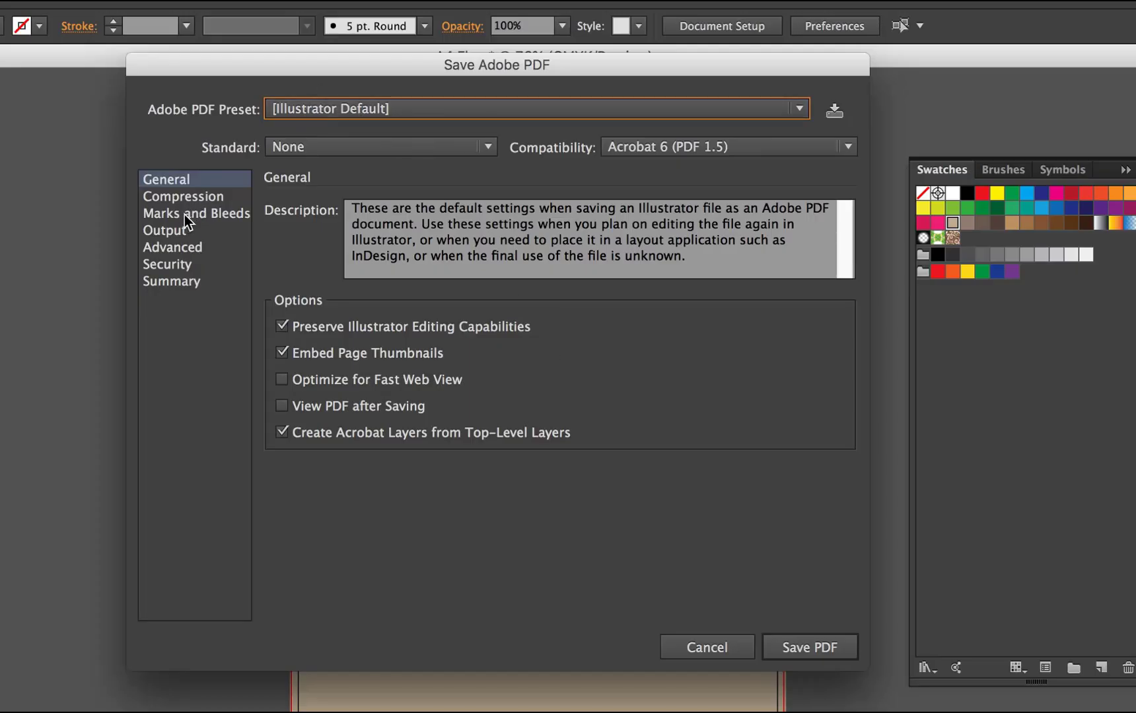
Apply the Press Quality PDF preset with the document bleed settings enabled and save the PDF
left_click(209, 214)
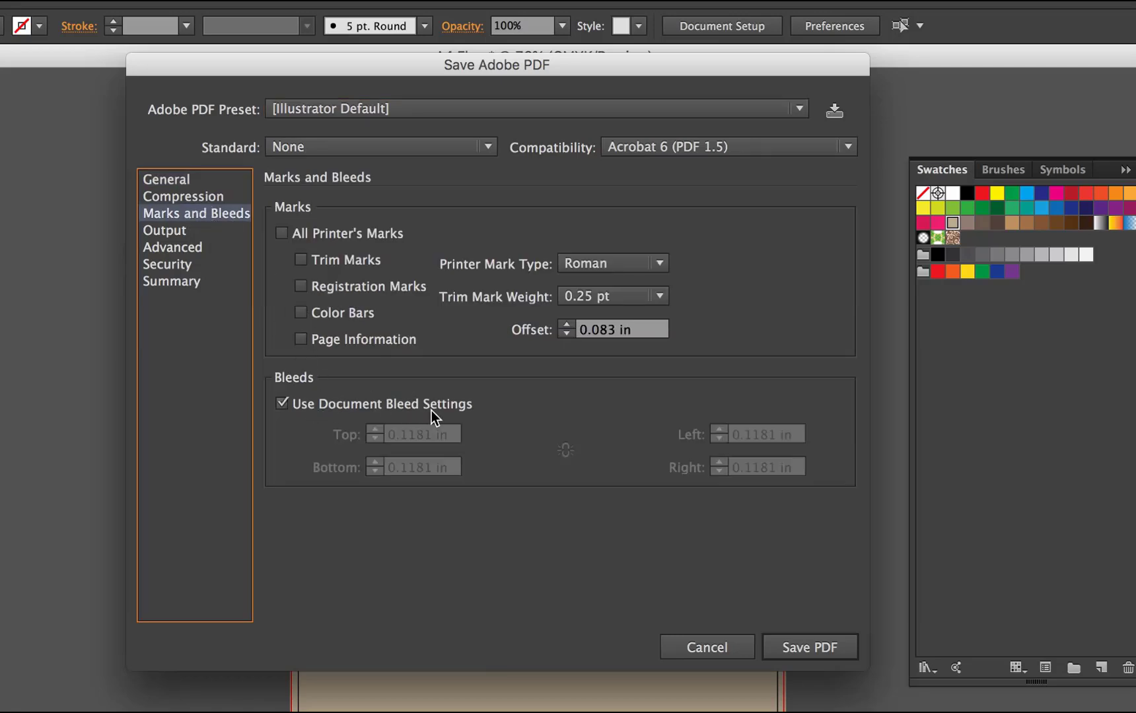
left_click(375, 109)
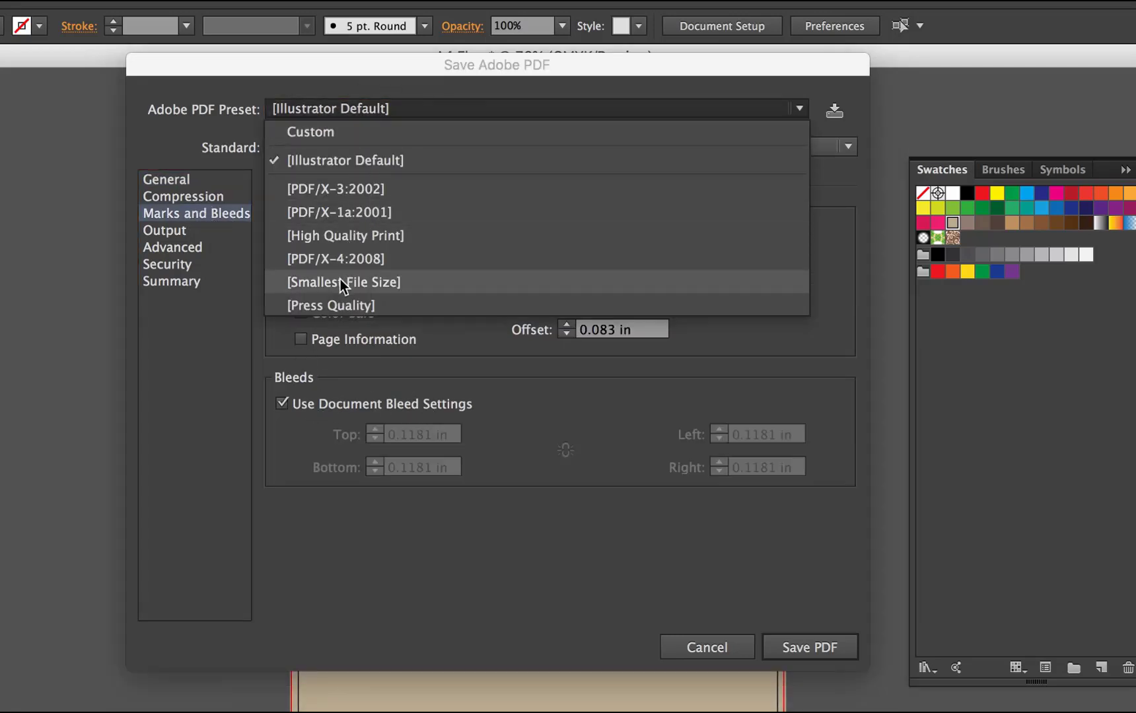
left_click(330, 305)
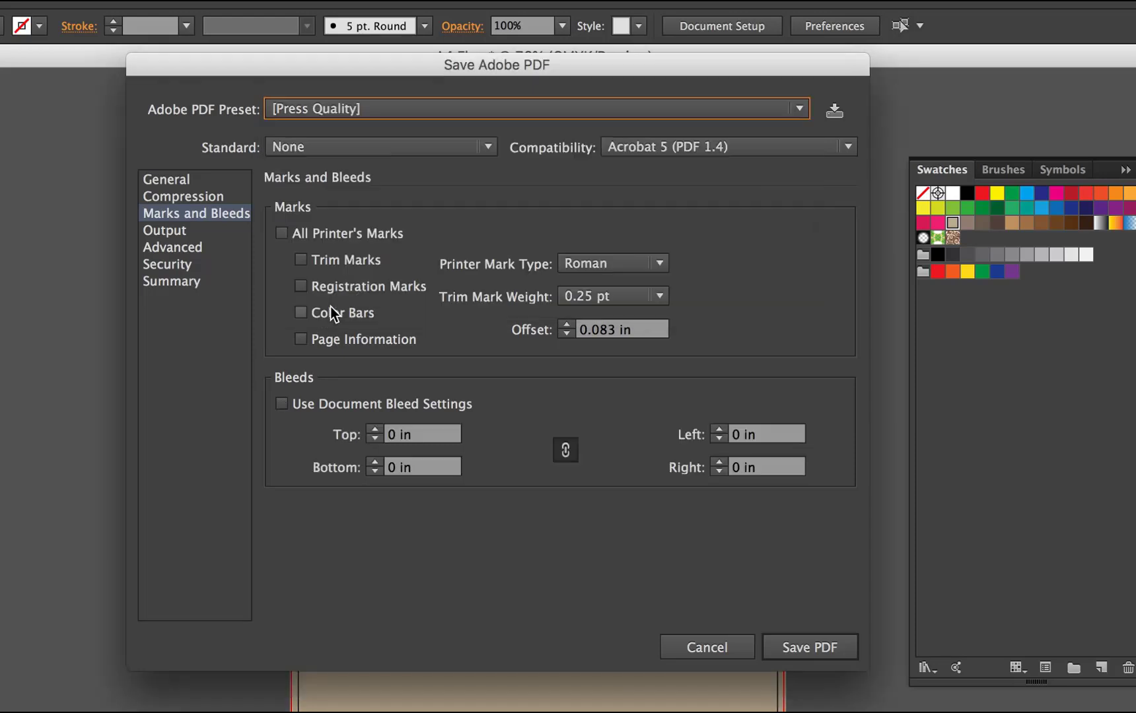
left_click(322, 402)
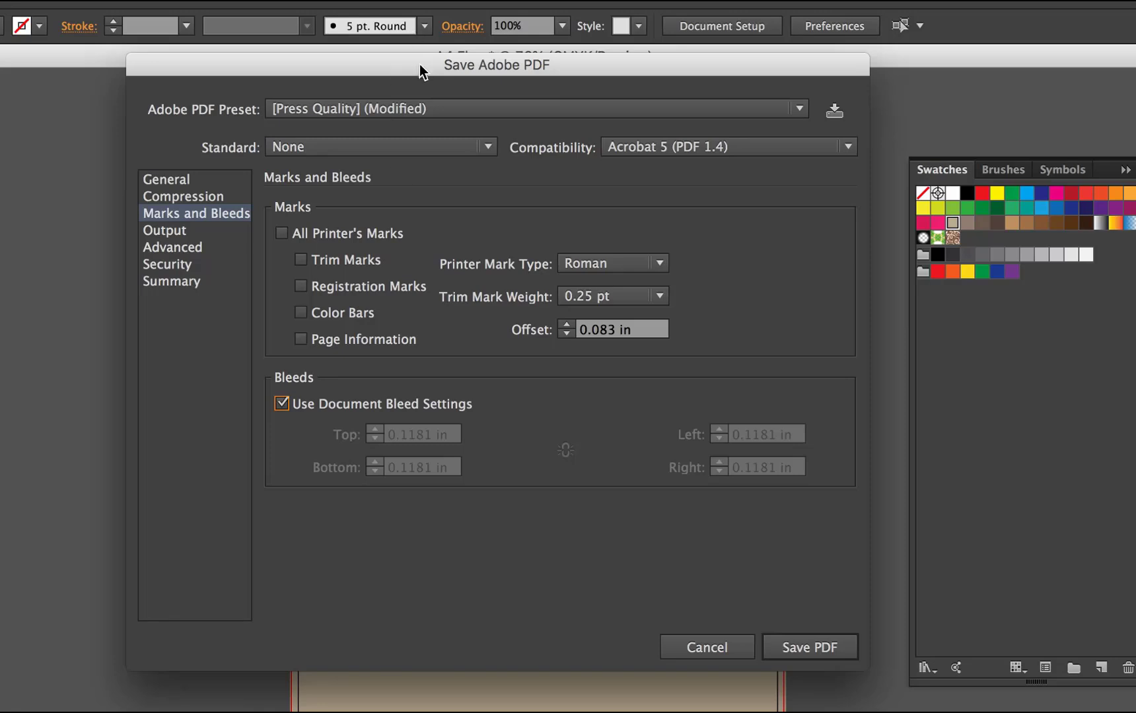
left_click_drag(423, 69, 429, 209)
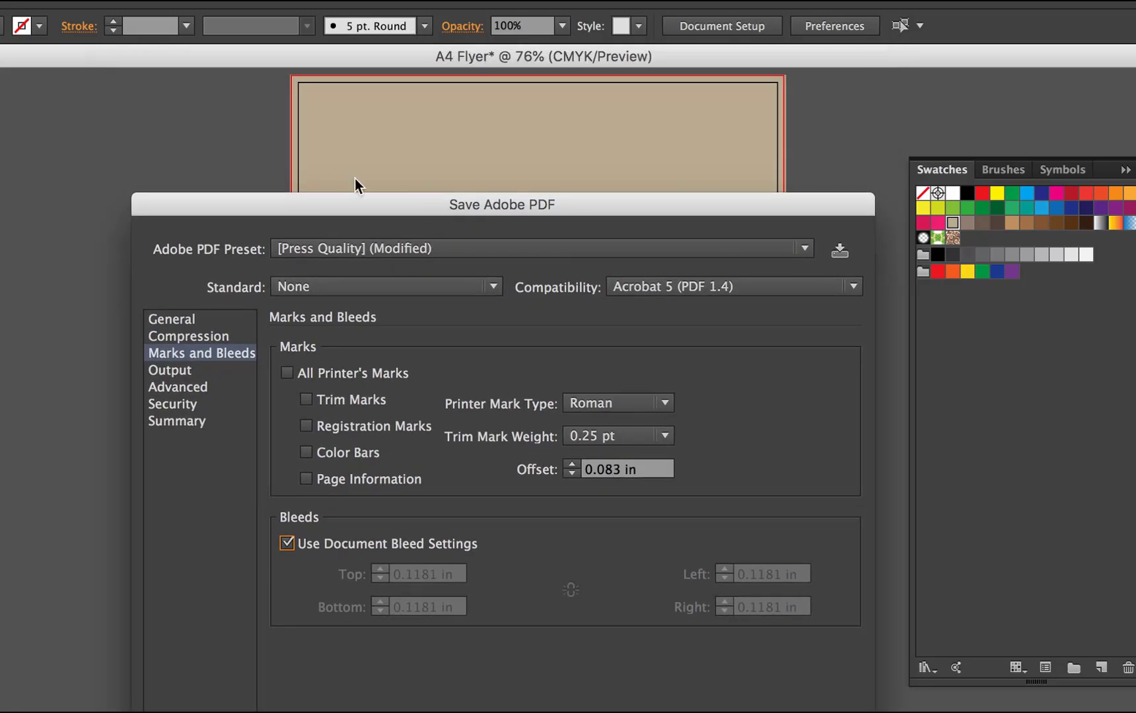
left_click_drag(360, 207, 363, 157)
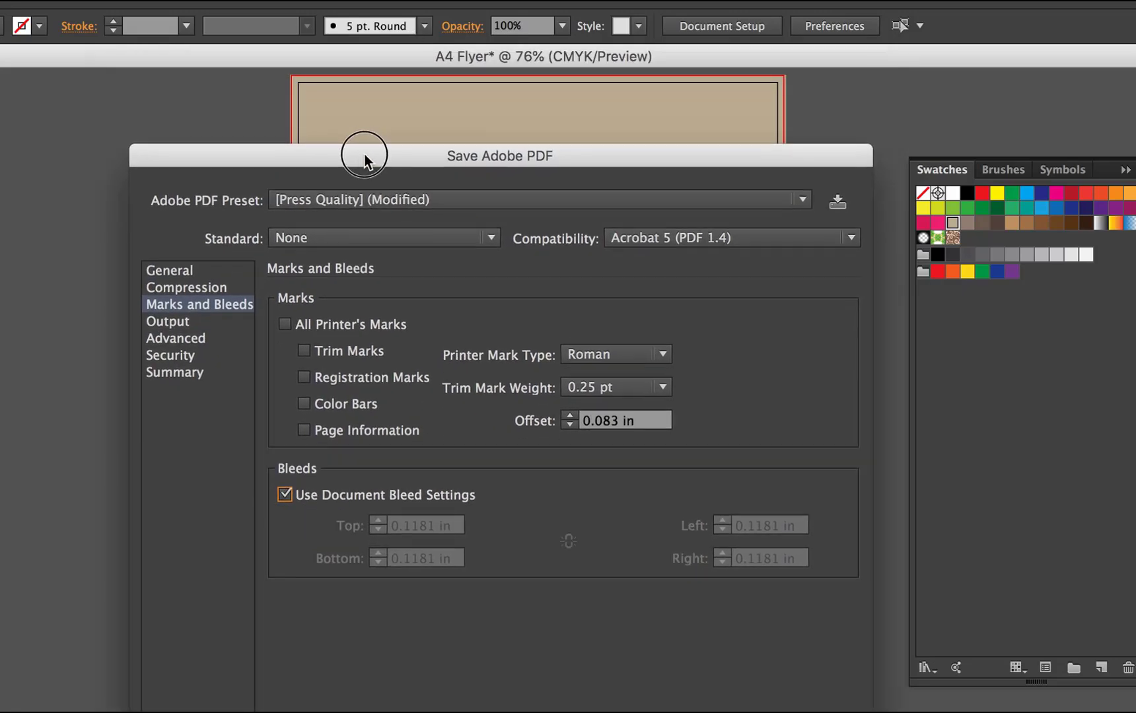
left_click(322, 494)
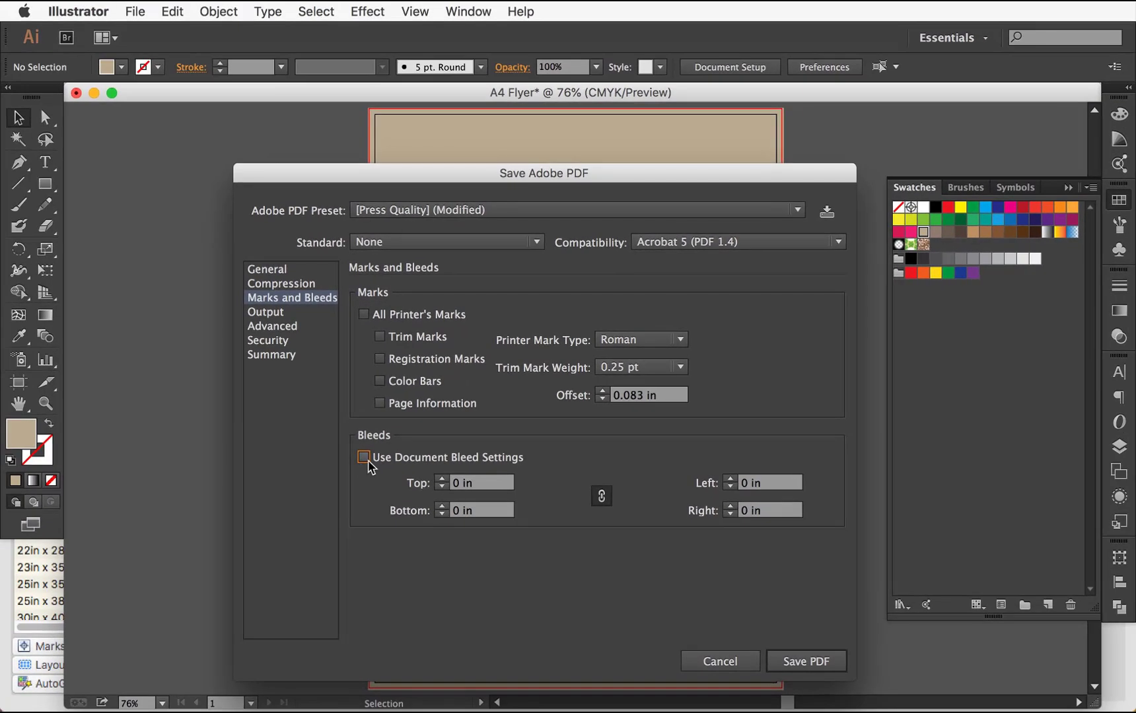
left_click(364, 458)
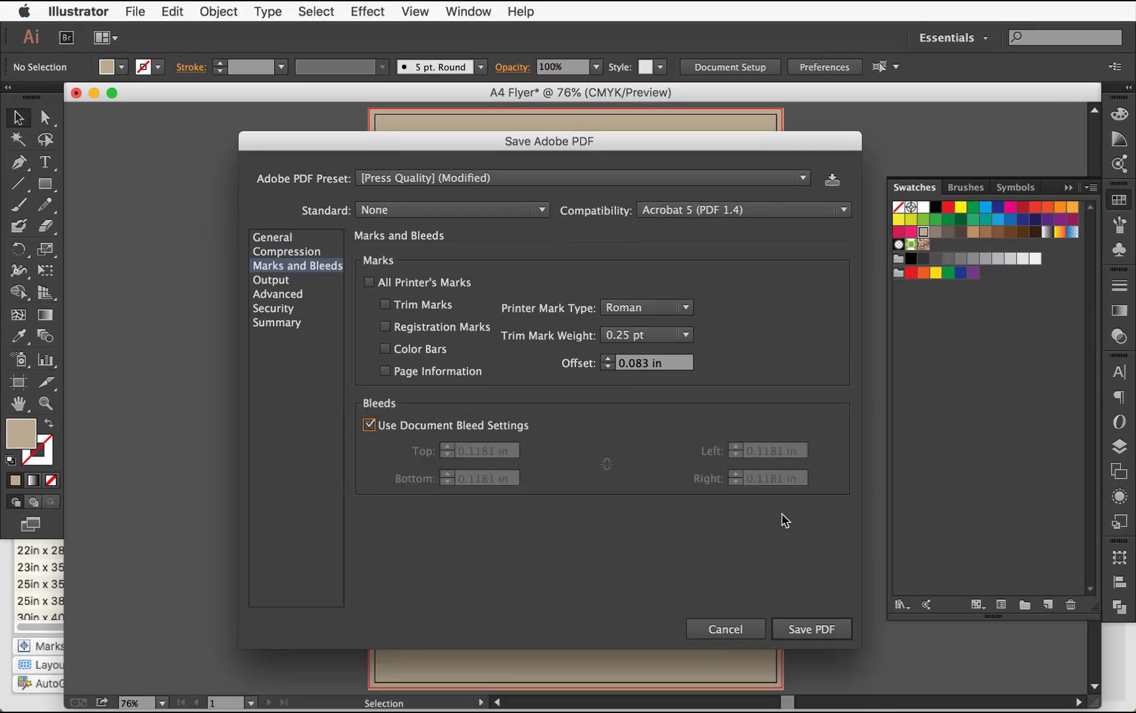
left_click(813, 630)
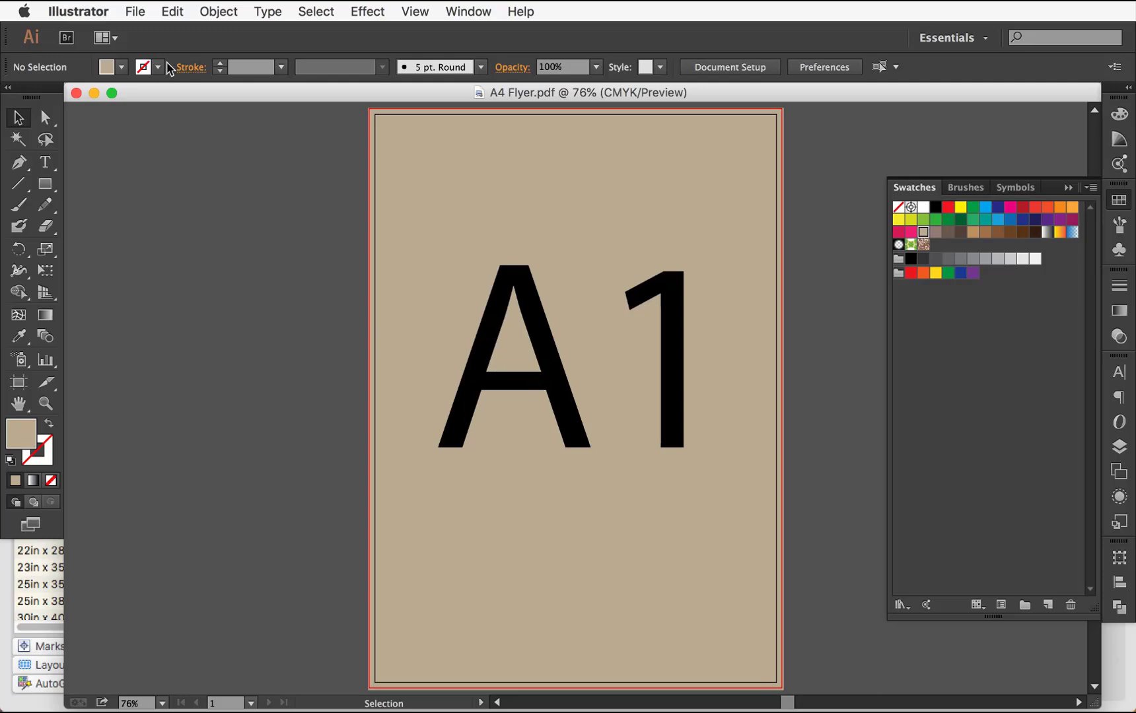
Switch to Kodak Preps and add A4 Flyer.pdf from the Desktop to the job's files
left_click(78, 11)
left_click(111, 146)
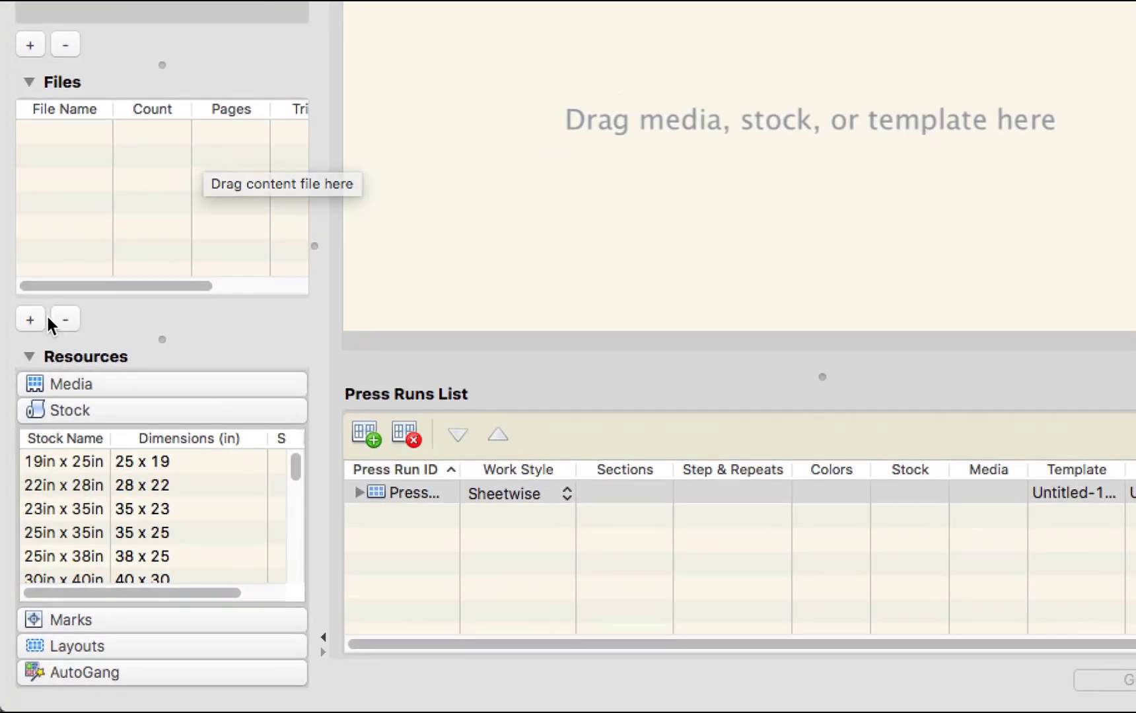
left_click(31, 320)
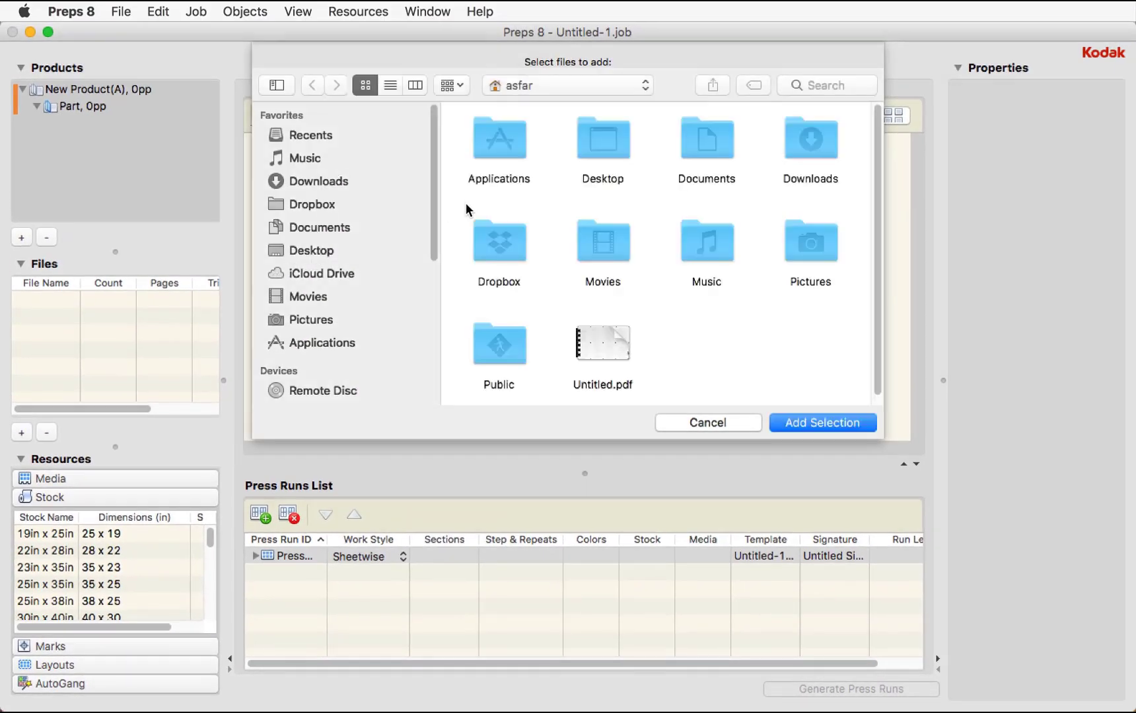
key("super+shift+d")
left_click(487, 157)
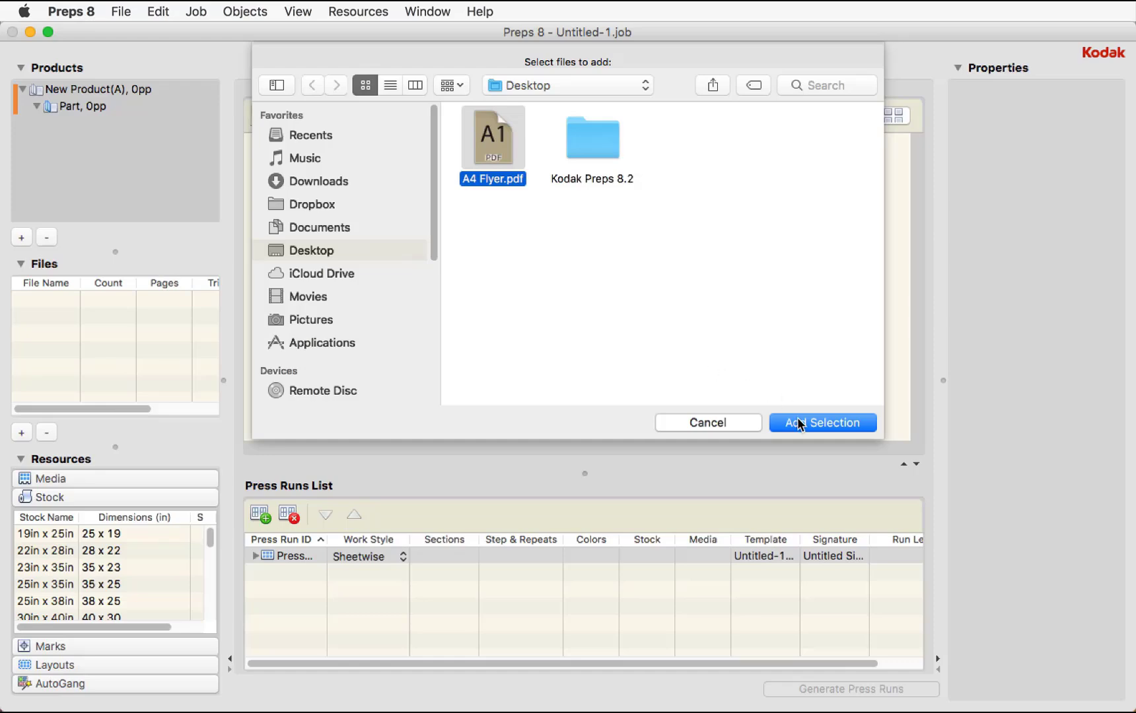
left_click(833, 424)
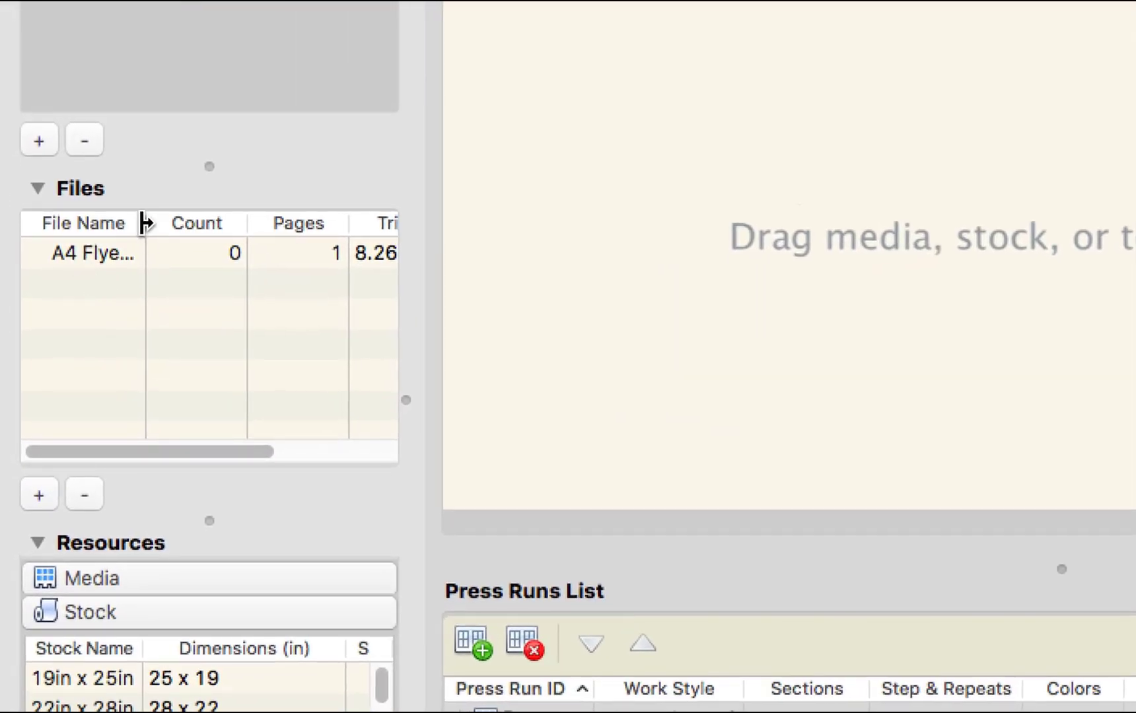
Widen the file name column and examine the added PDF's page count, trim size and colors
left_click_drag(141, 223, 183, 223)
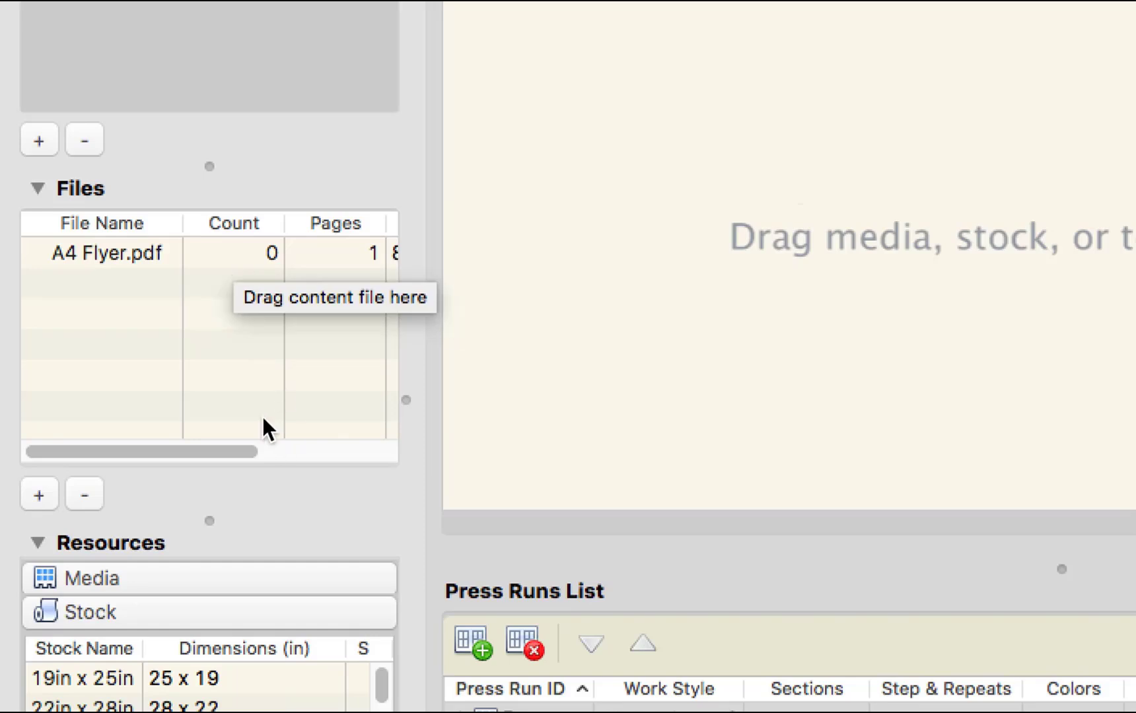
left_click_drag(228, 452, 382, 465)
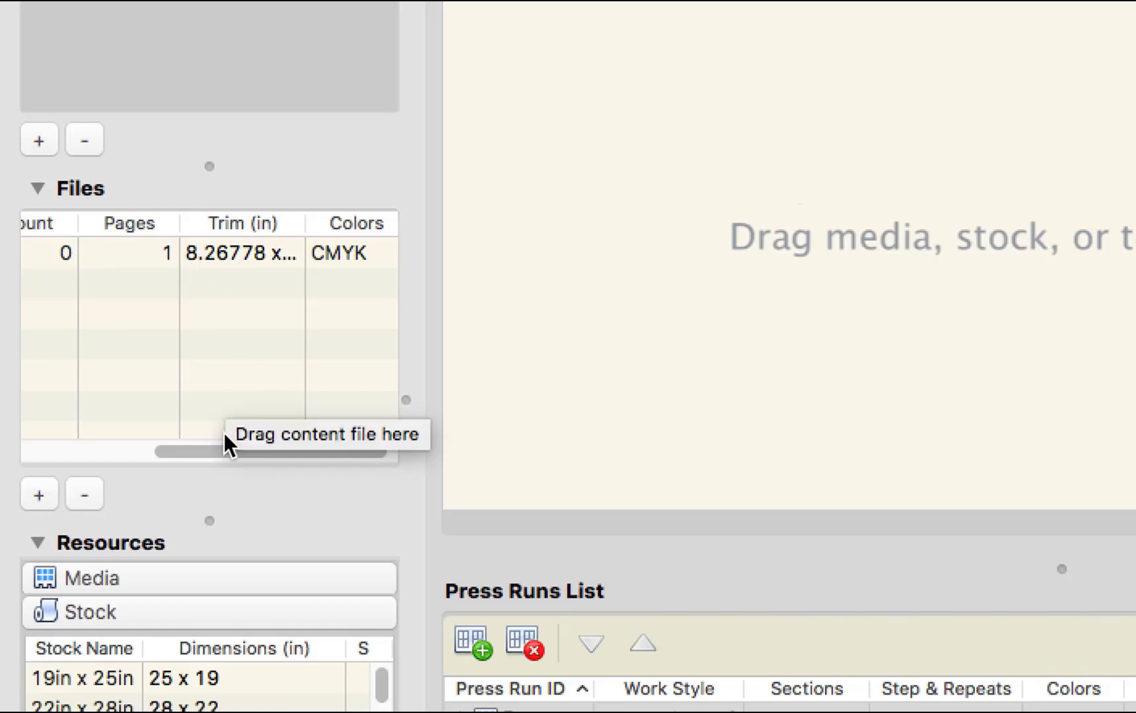
left_click_drag(234, 454, 244, 459)
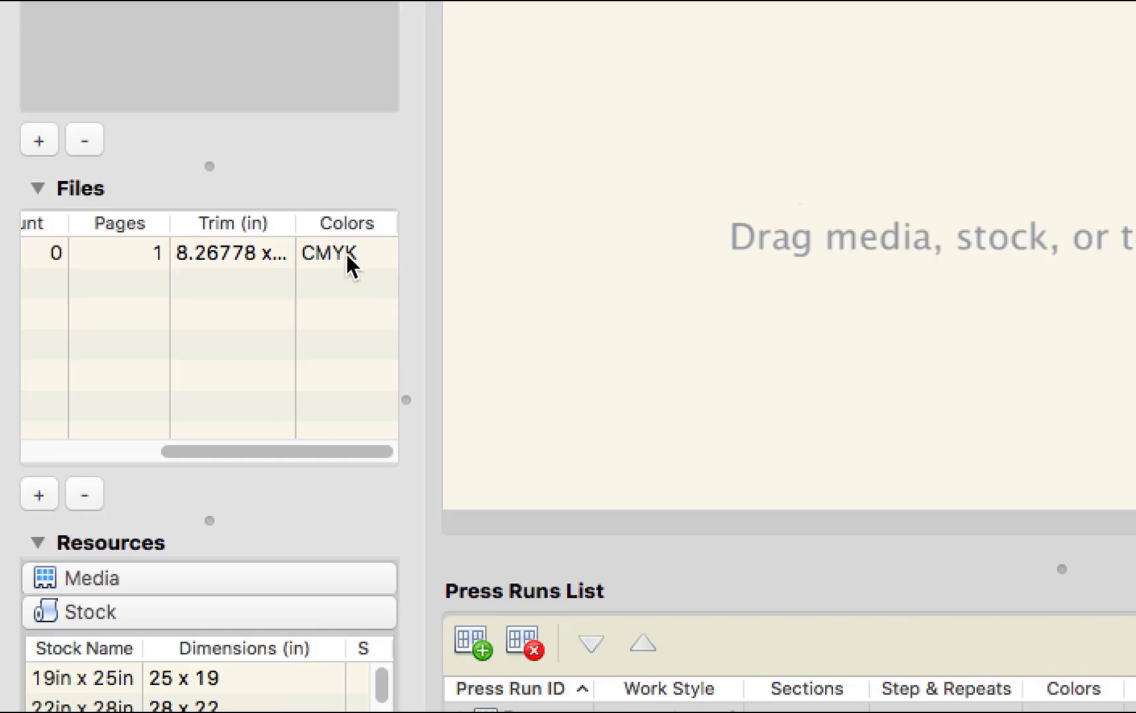
left_click_drag(292, 449, 158, 449)
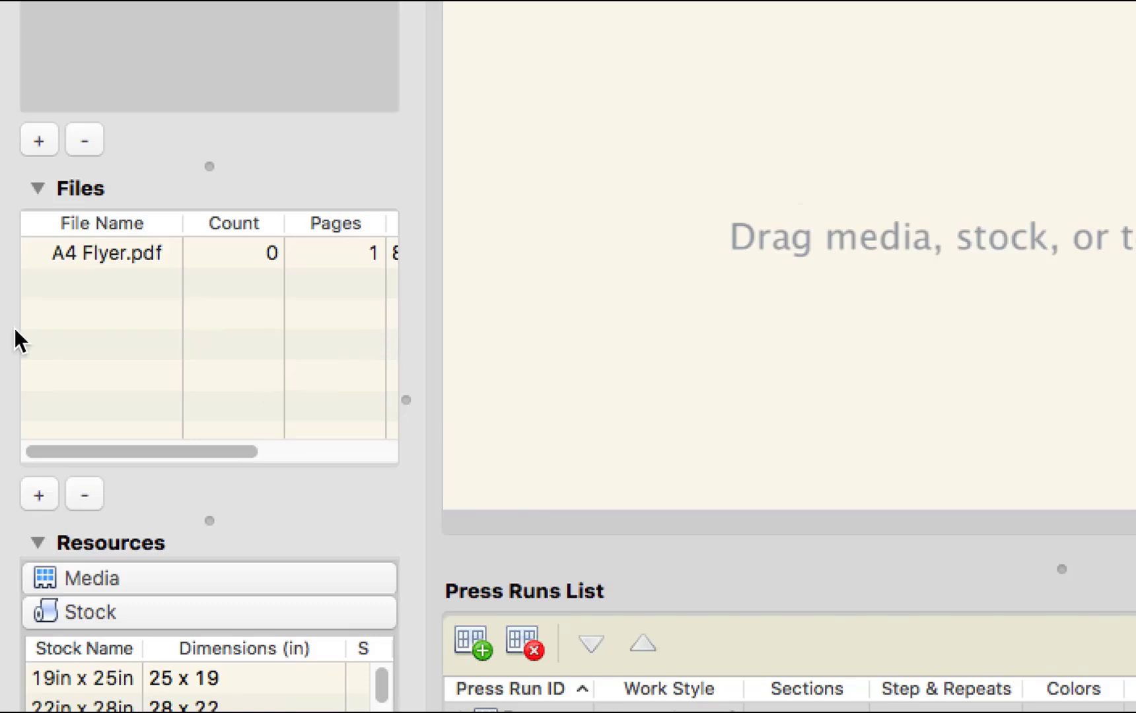
left_click(126, 254)
left_click(179, 370)
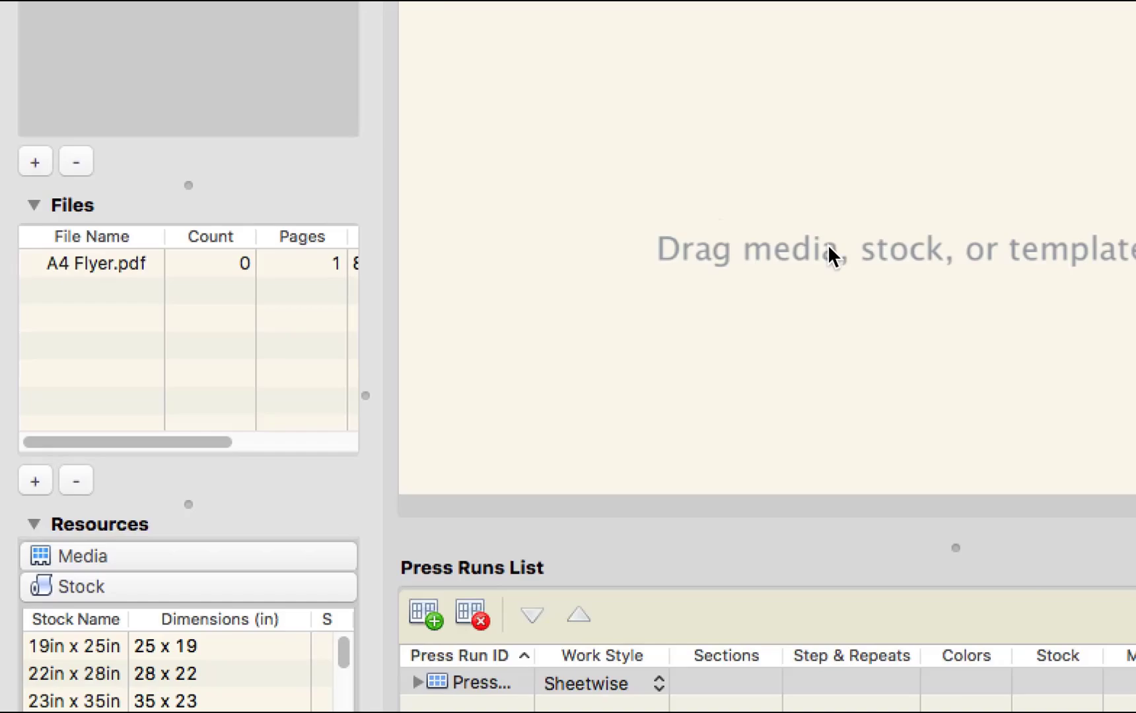
Switch to InDesign and start a new print document with the A5 page size
key("super+Tab")
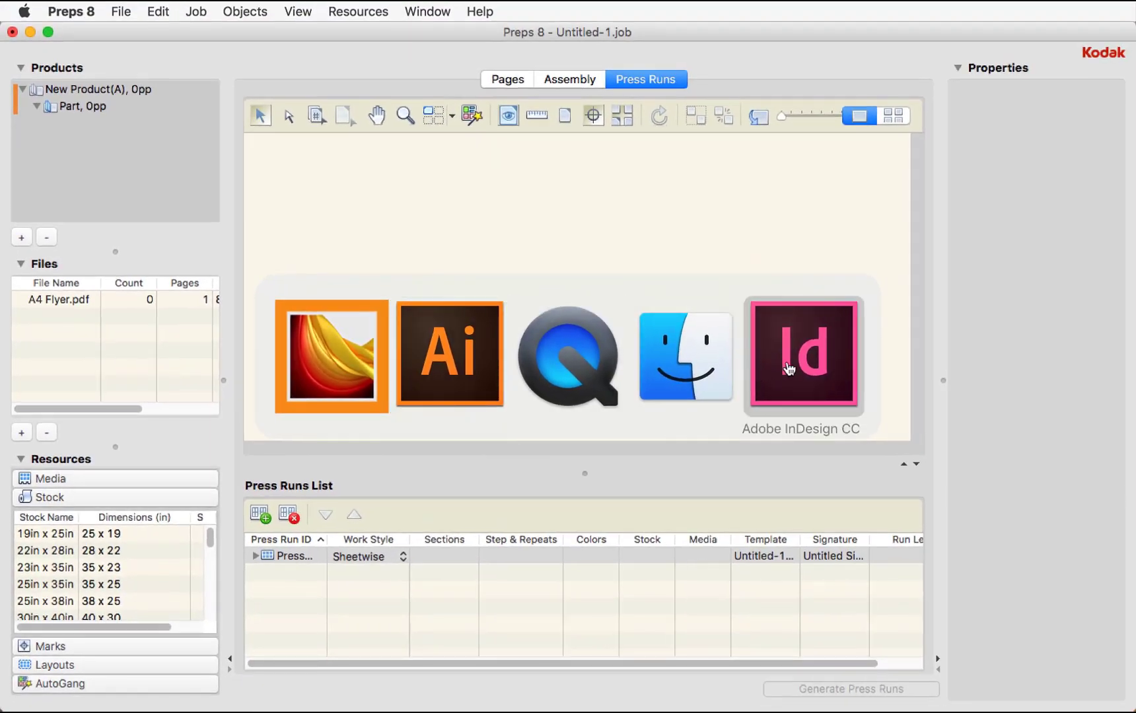
left_click(787, 365)
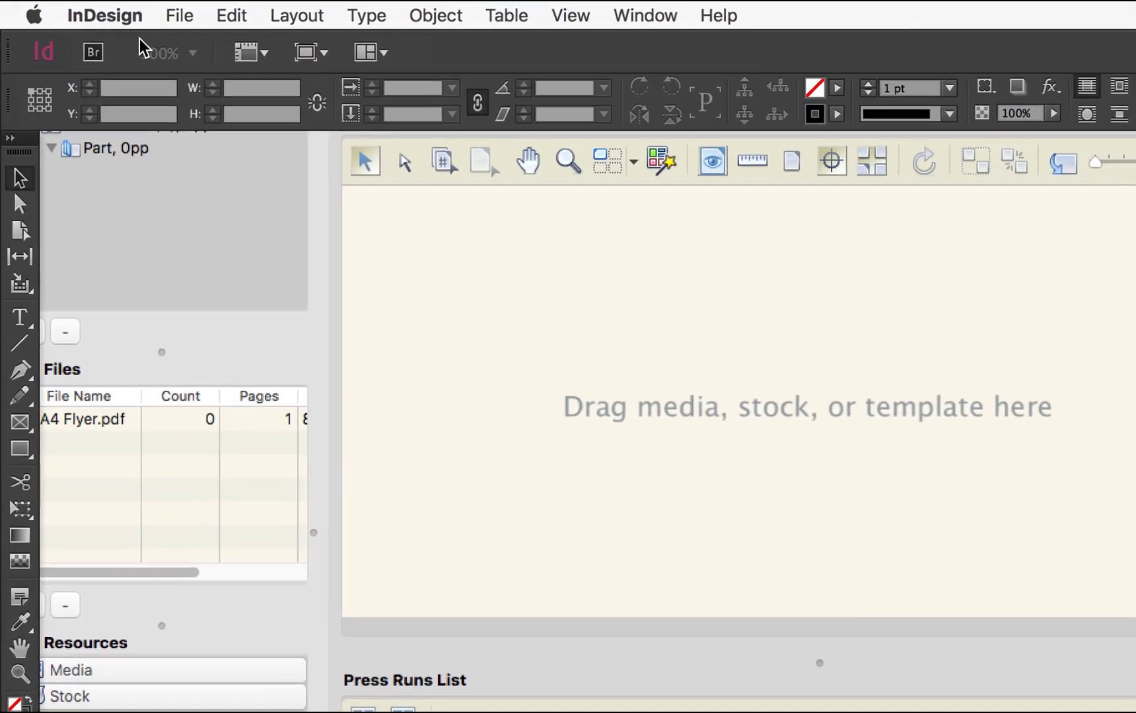
left_click(128, 11)
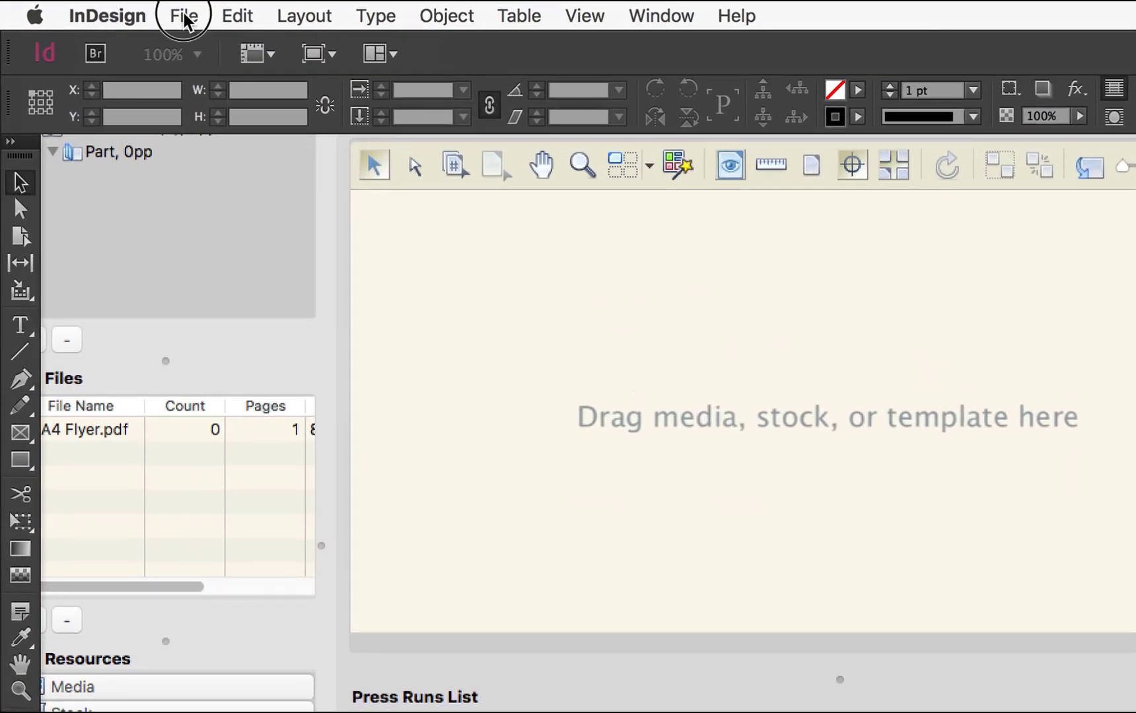
mouse_move(144, 39)
left_click(526, 58)
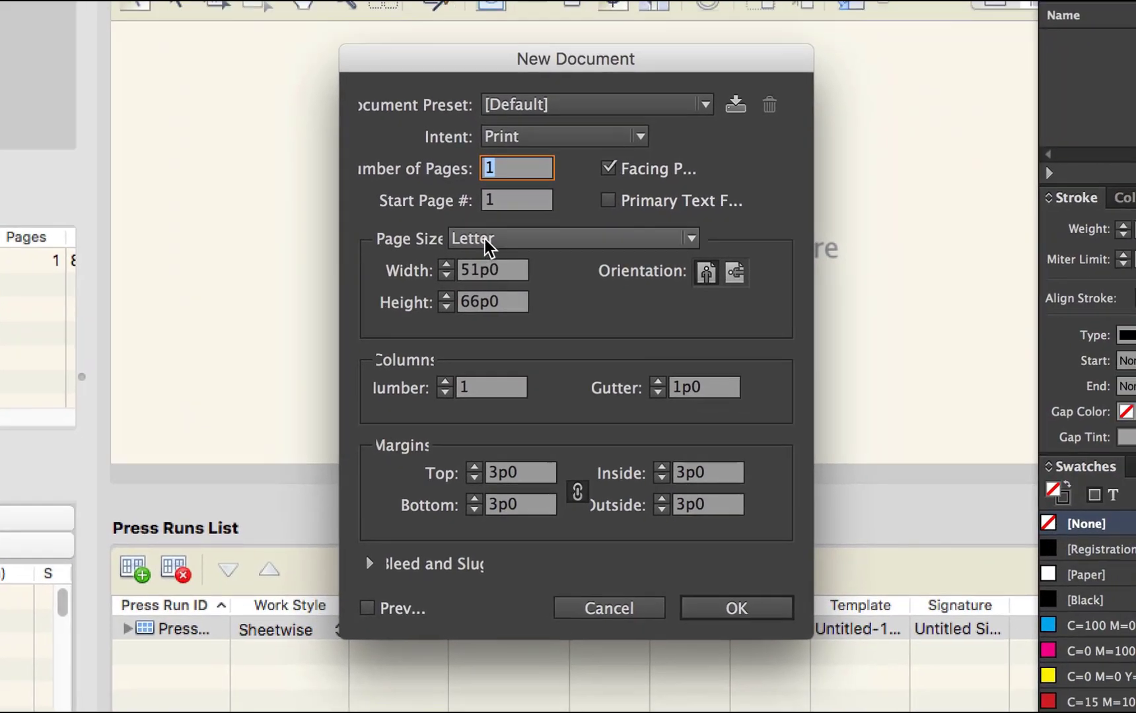
left_click(724, 408)
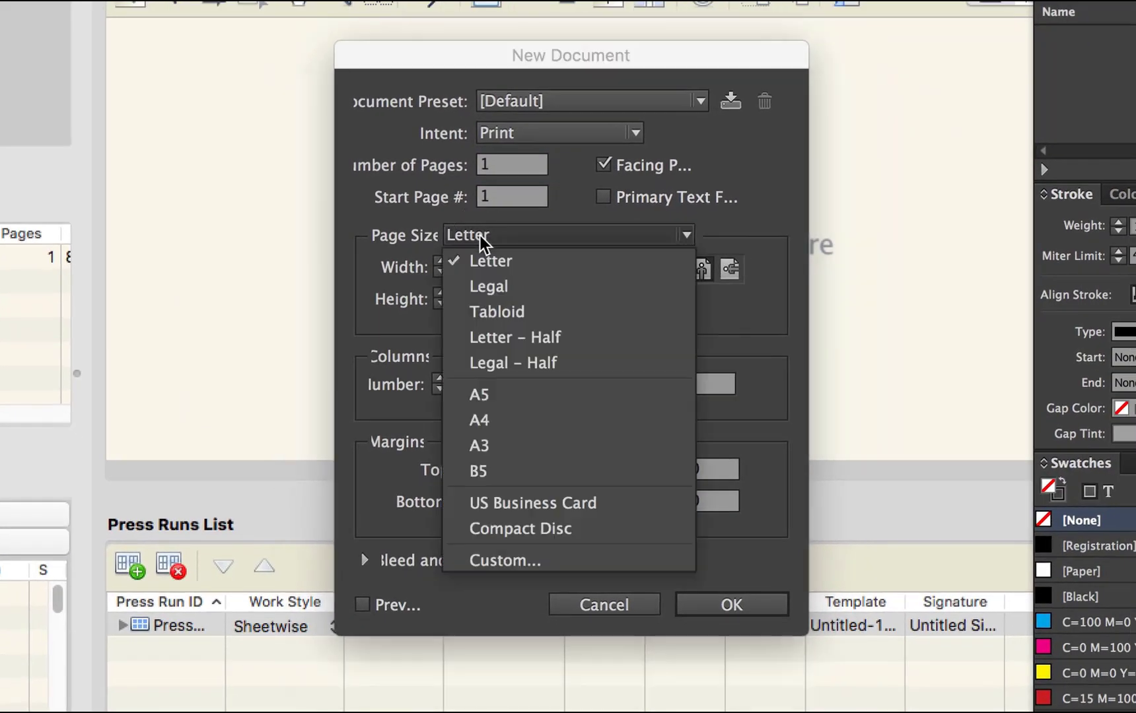
left_click(494, 396)
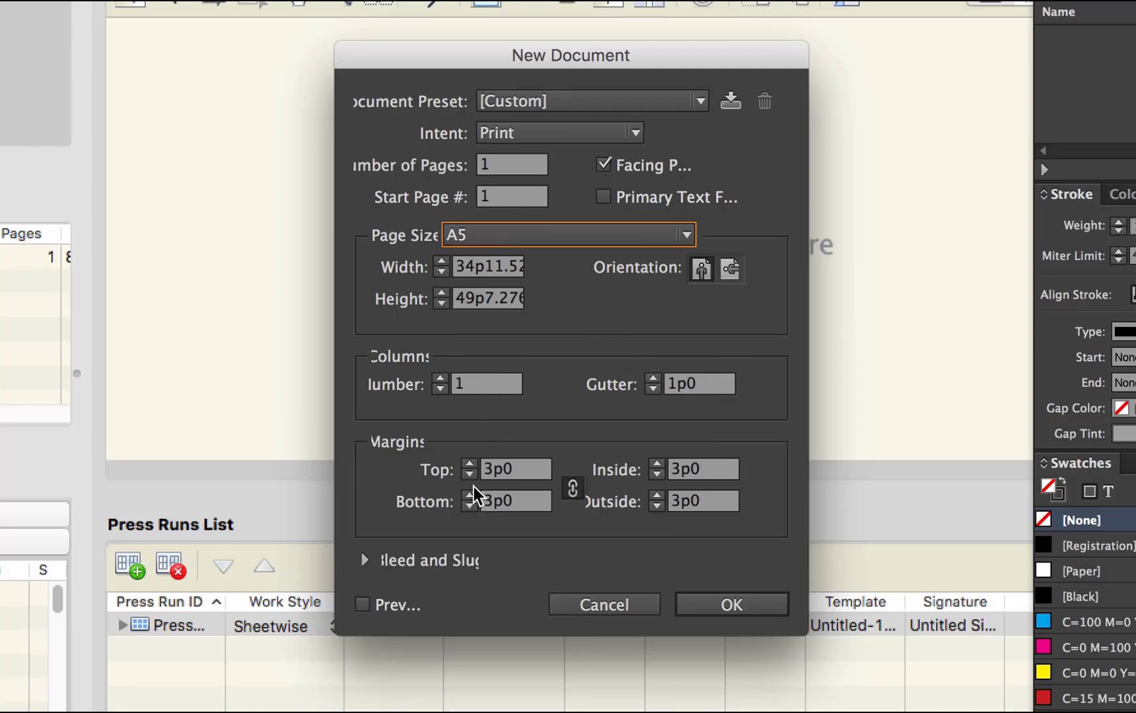
Set all document margins to 3 mm, create the document, and inspect the margin and bleed guides around the page
left_click_drag(515, 476, 478, 474)
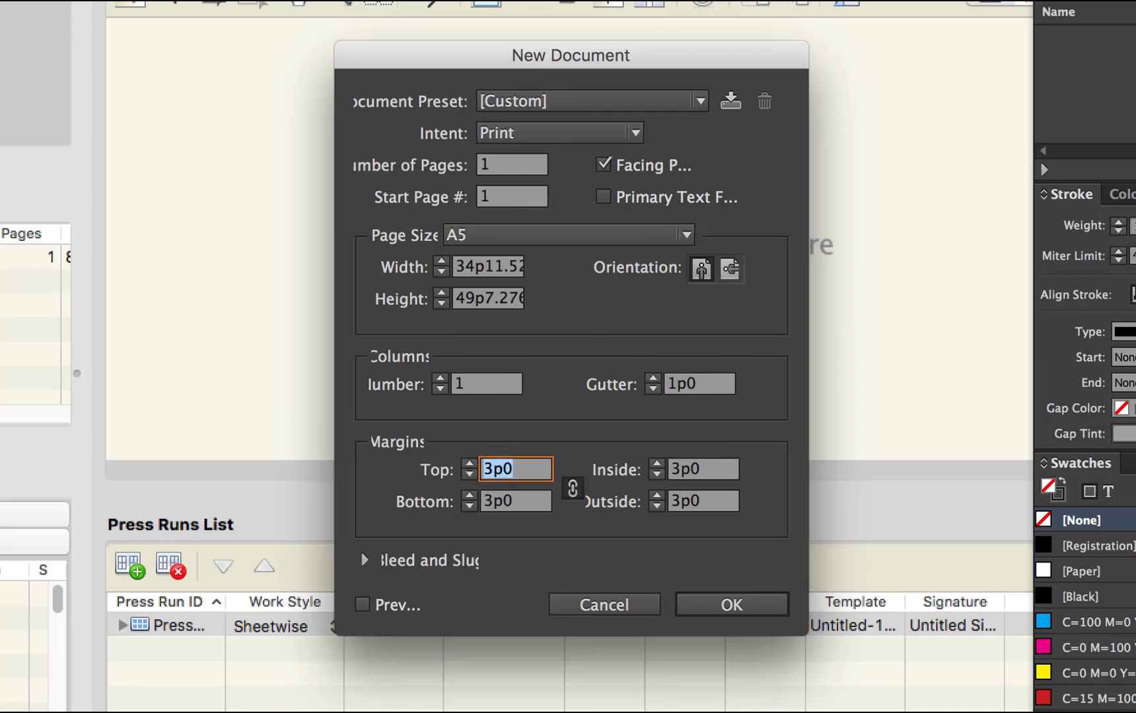
type("3mm")
key("Tab")
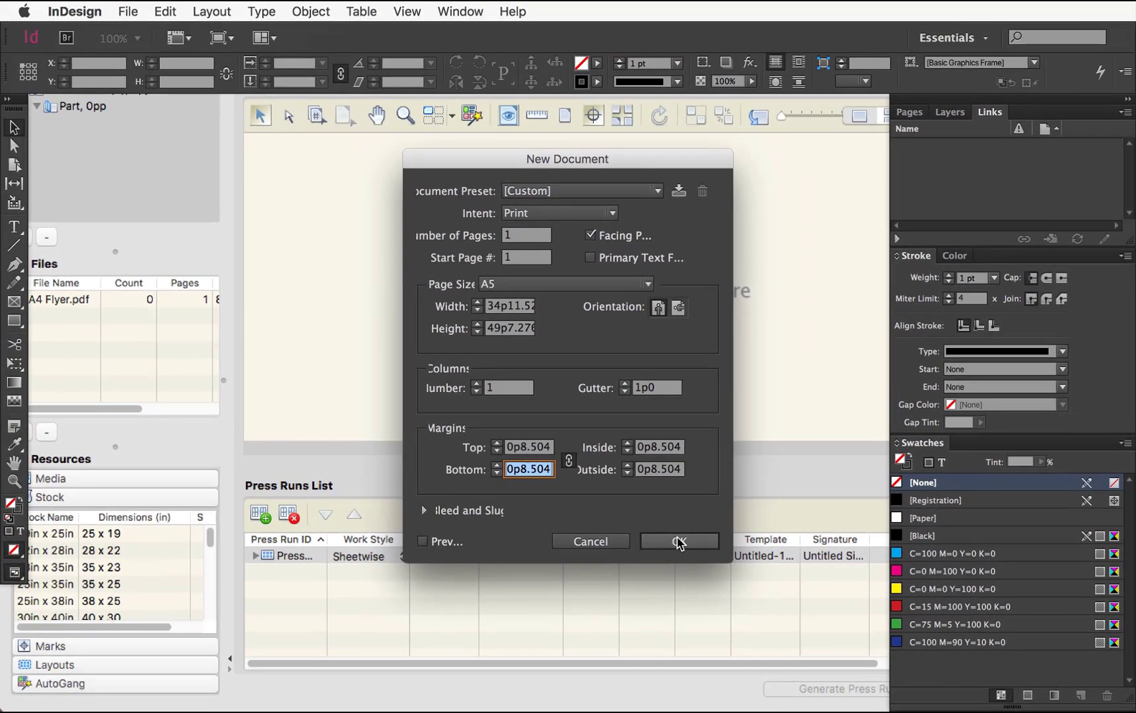
left_click(680, 541)
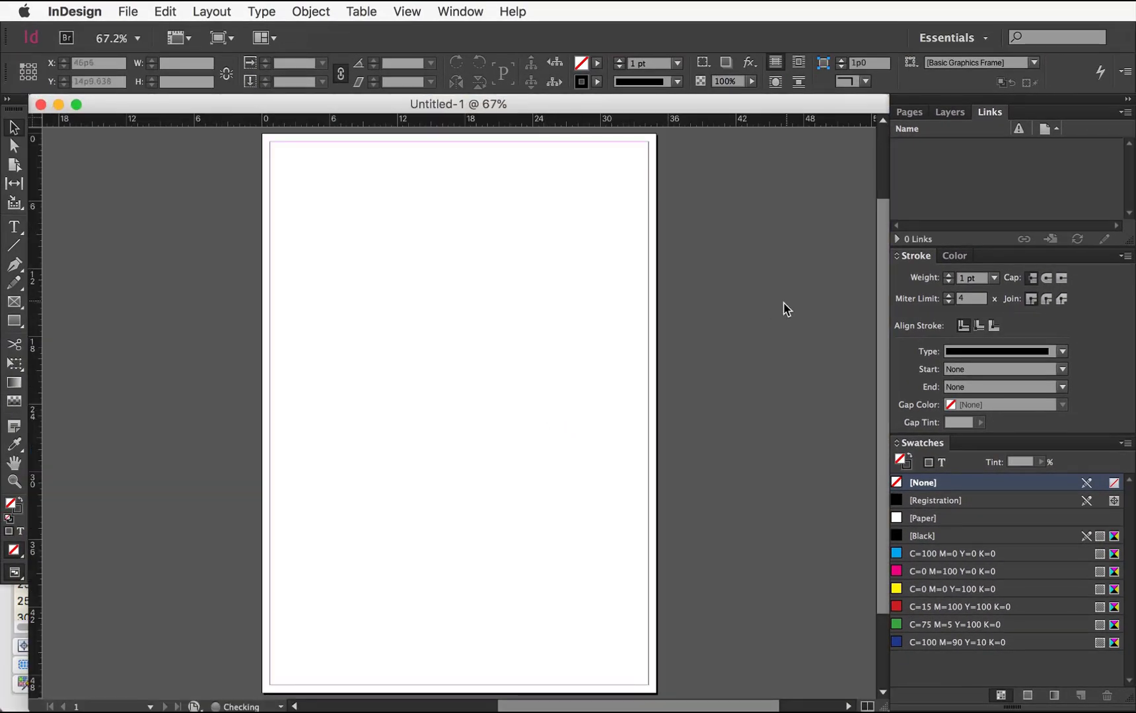
scroll(425, 394, "up", 5)
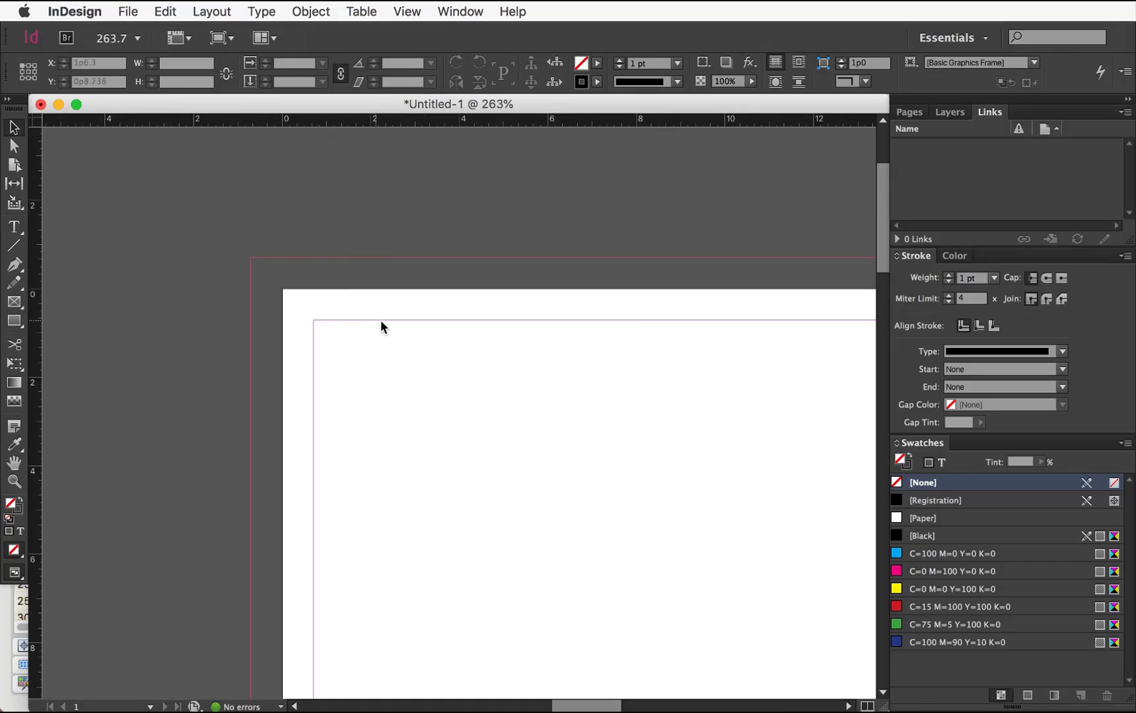
key("super+0")
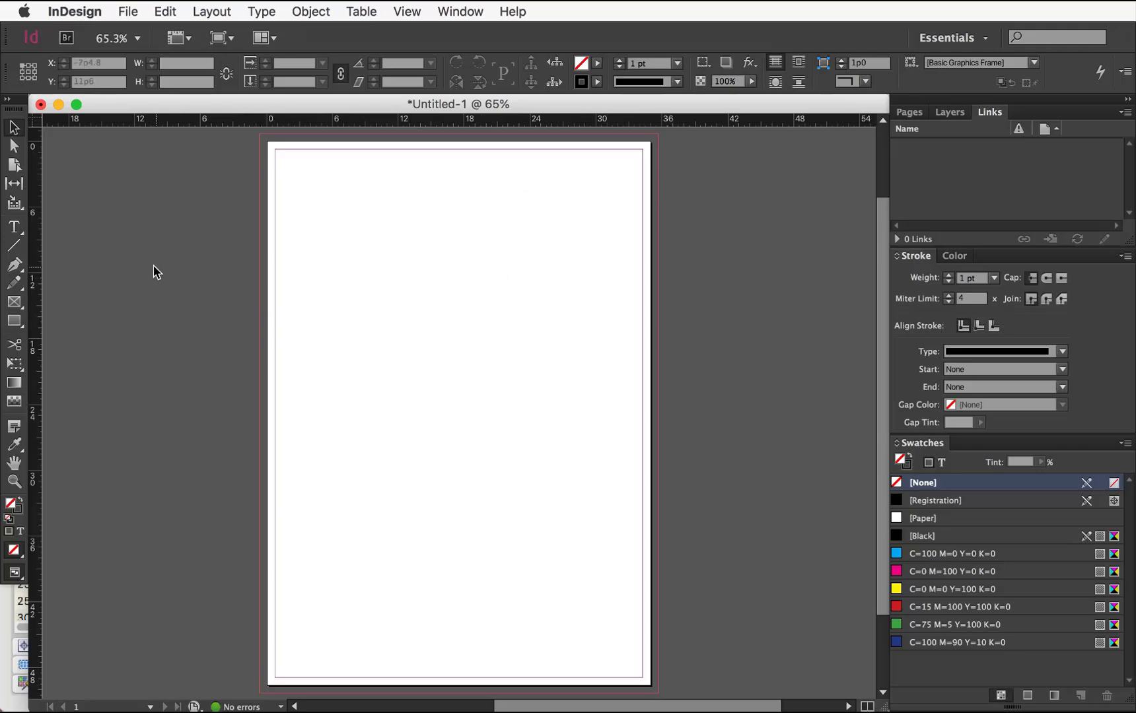
Start a PDF export with the Press Quality preset, naming the file Test A4.pdf and saving it to the Desktop
left_click(132, 12)
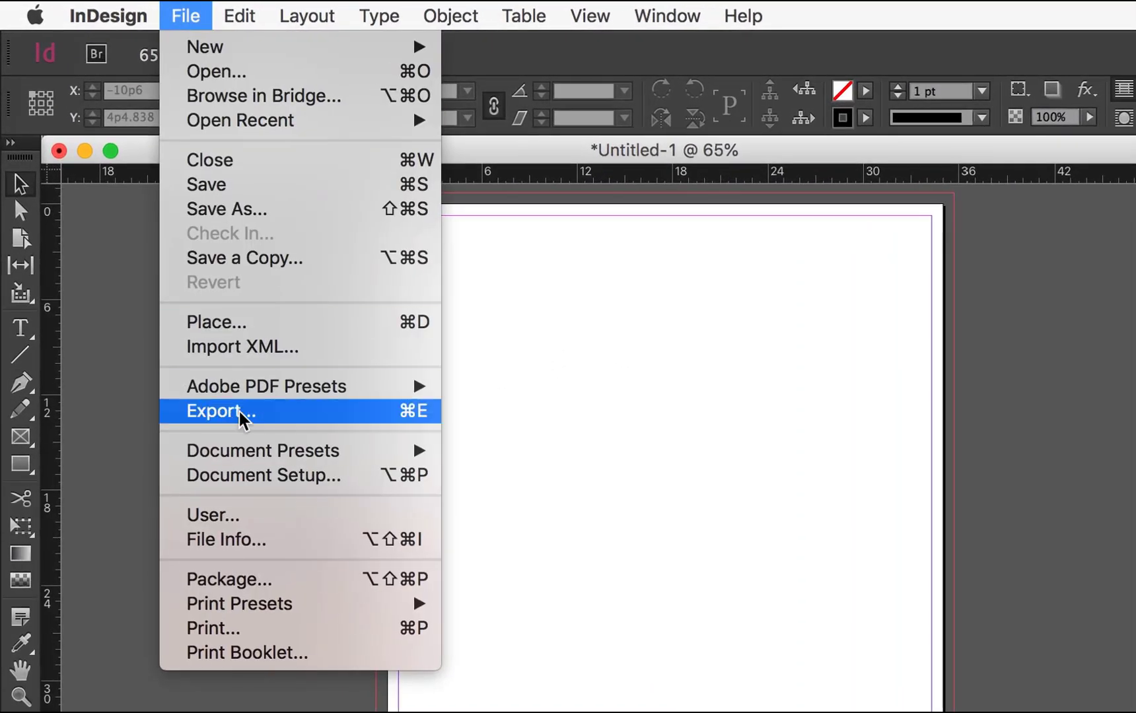
mouse_move(325, 398)
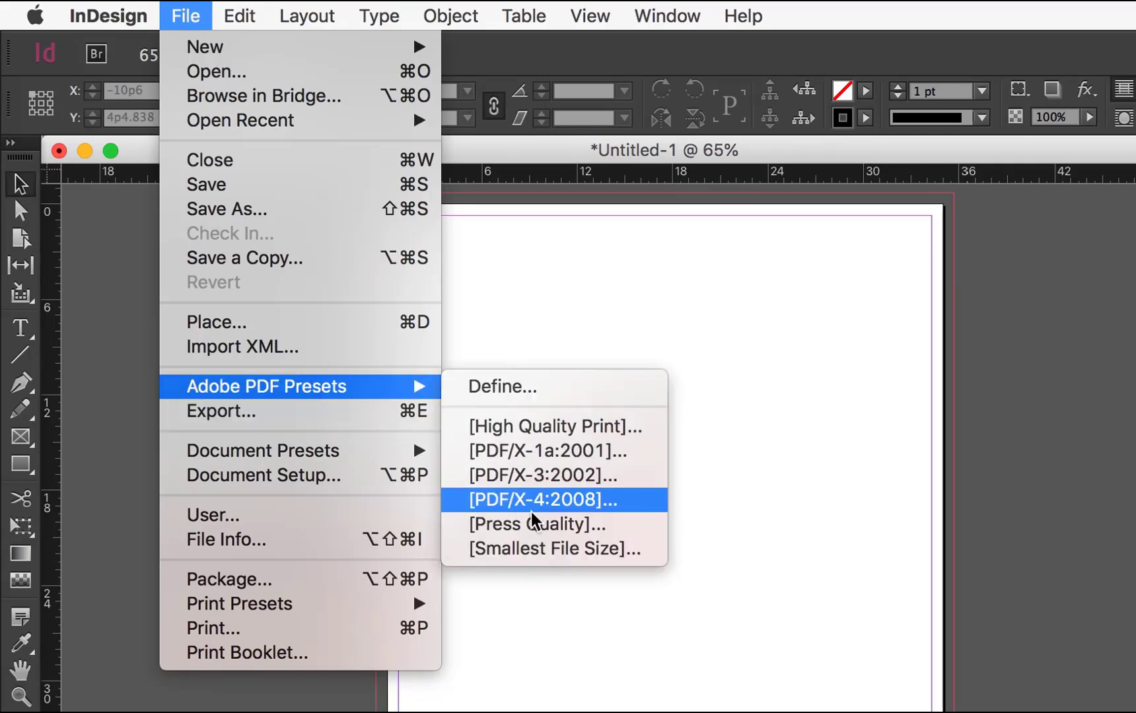
left_click(530, 526)
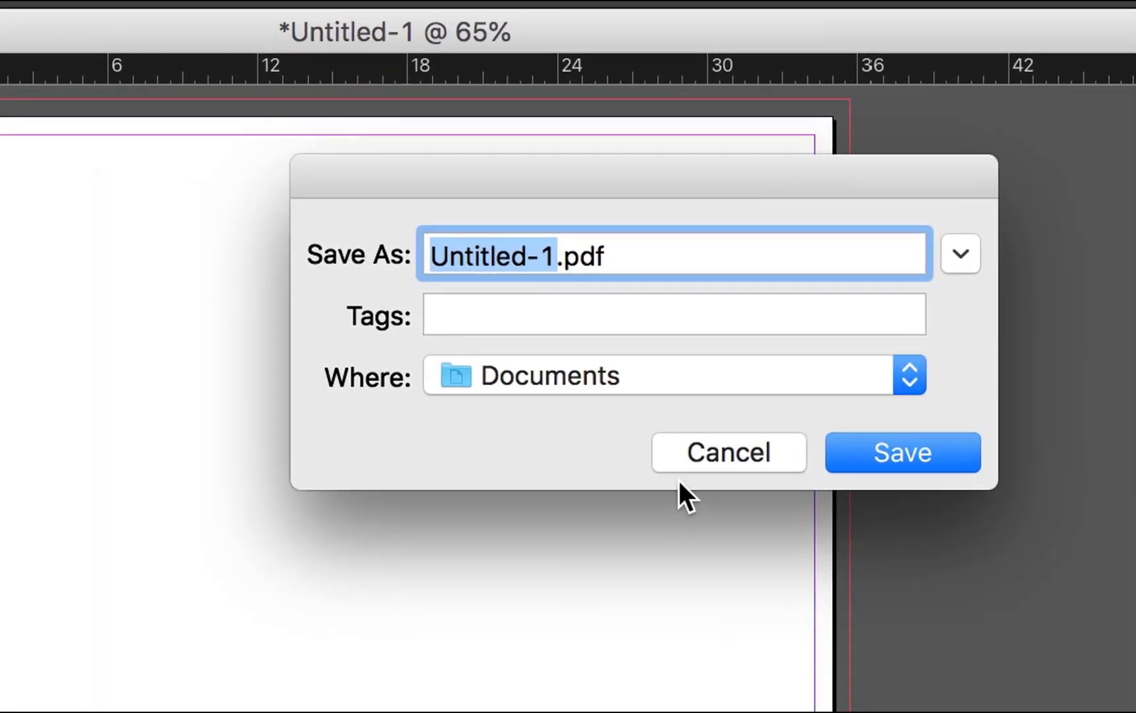
type("Test A4")
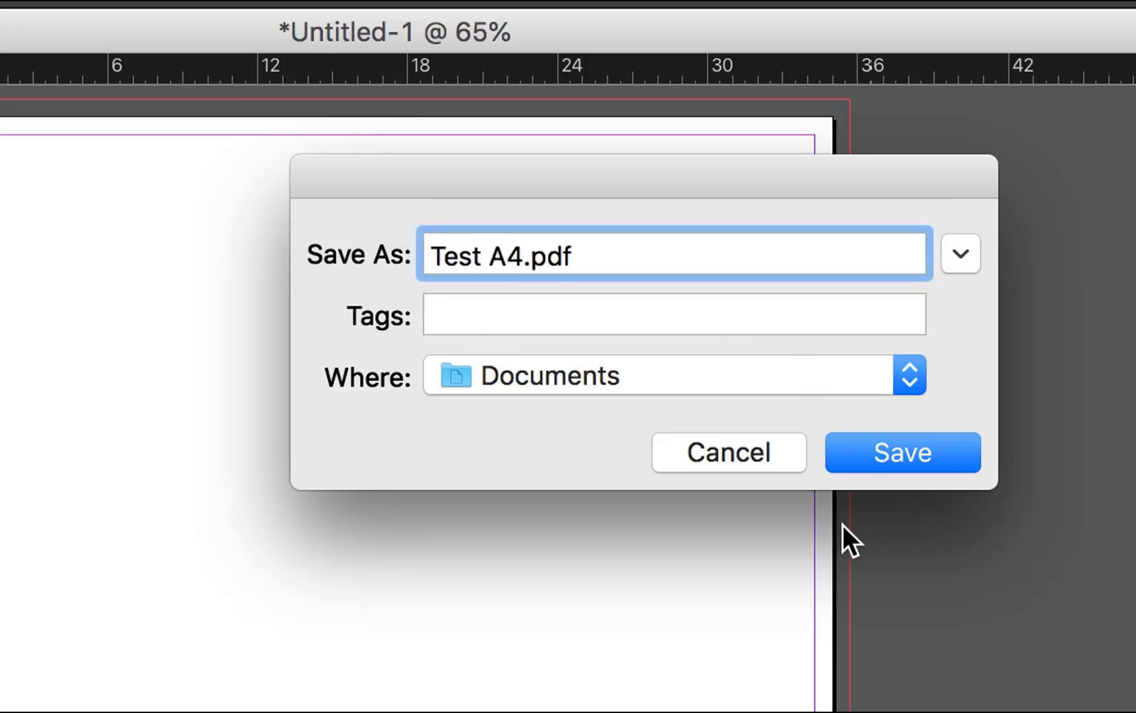
left_click(541, 371)
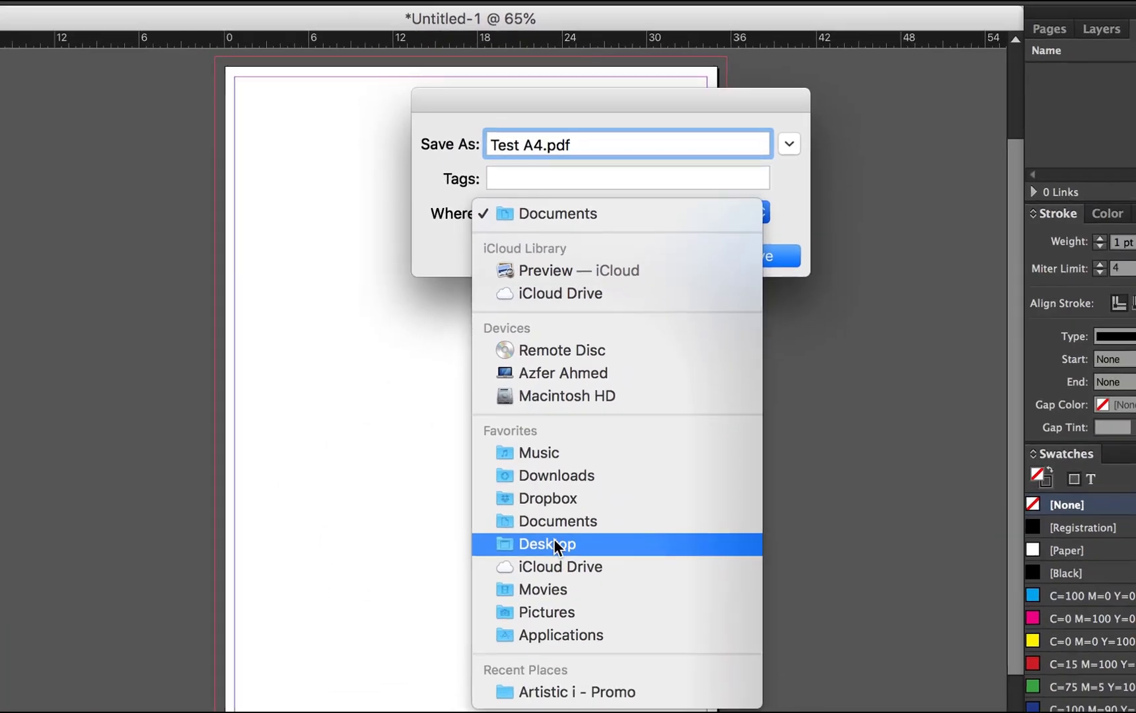
left_click(550, 540)
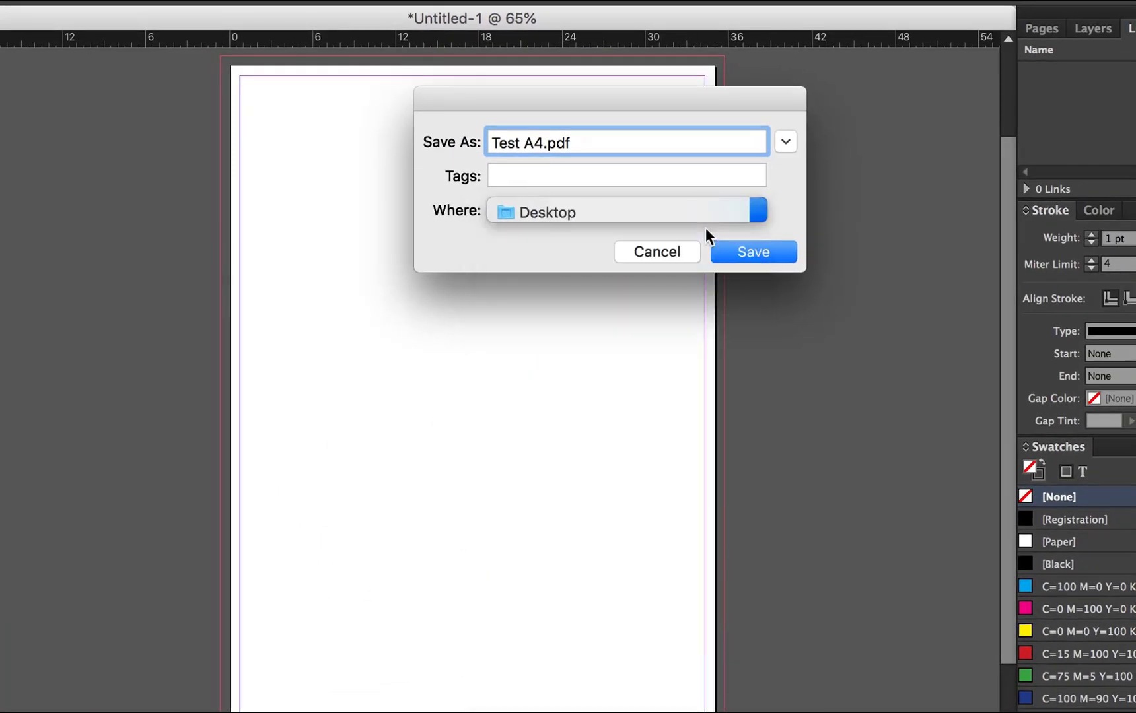
left_click(766, 257)
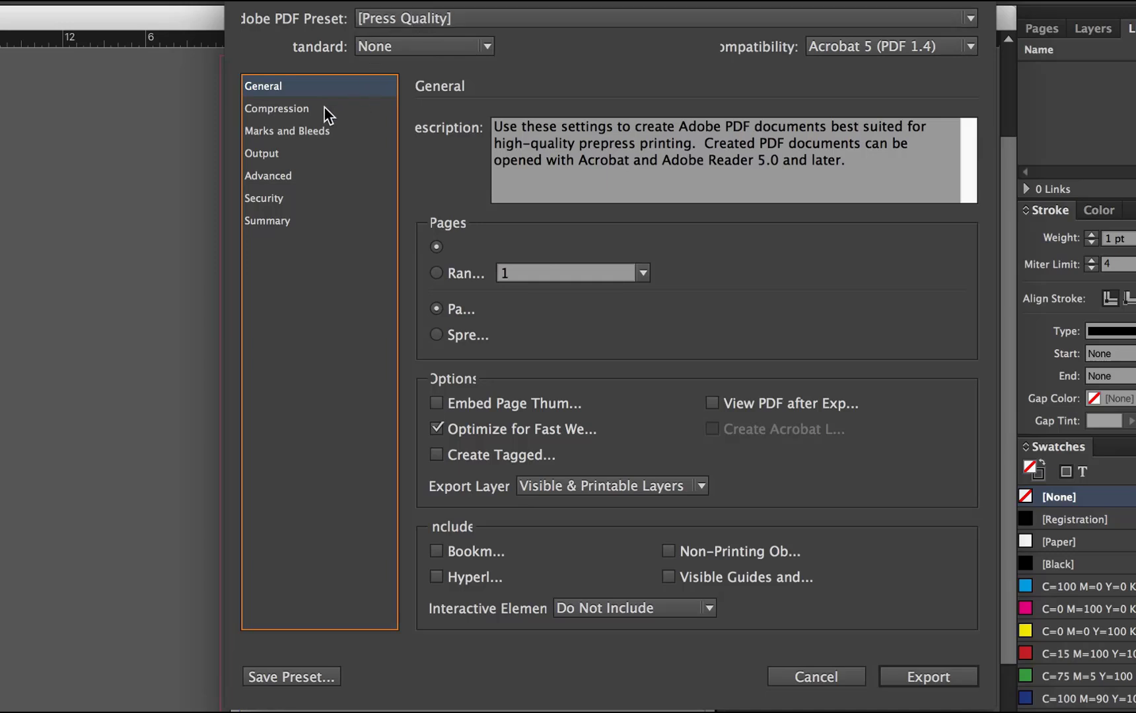
Enable the document bleed settings for the PDF and export it
left_click(308, 131)
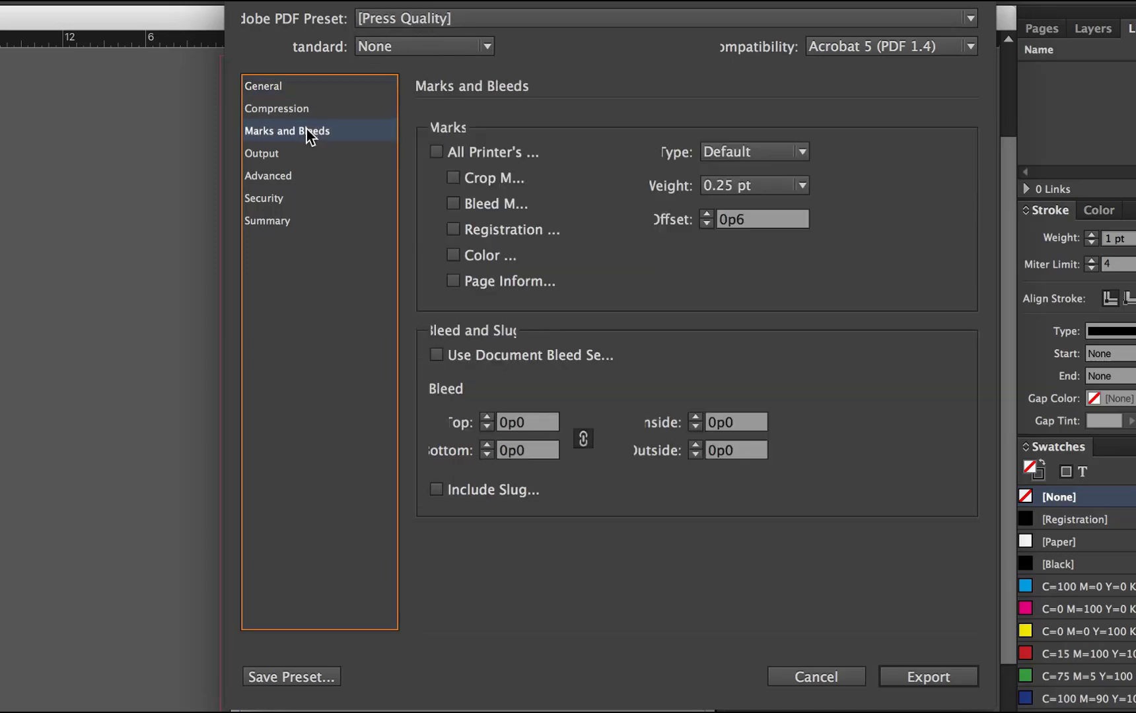
left_click(479, 360)
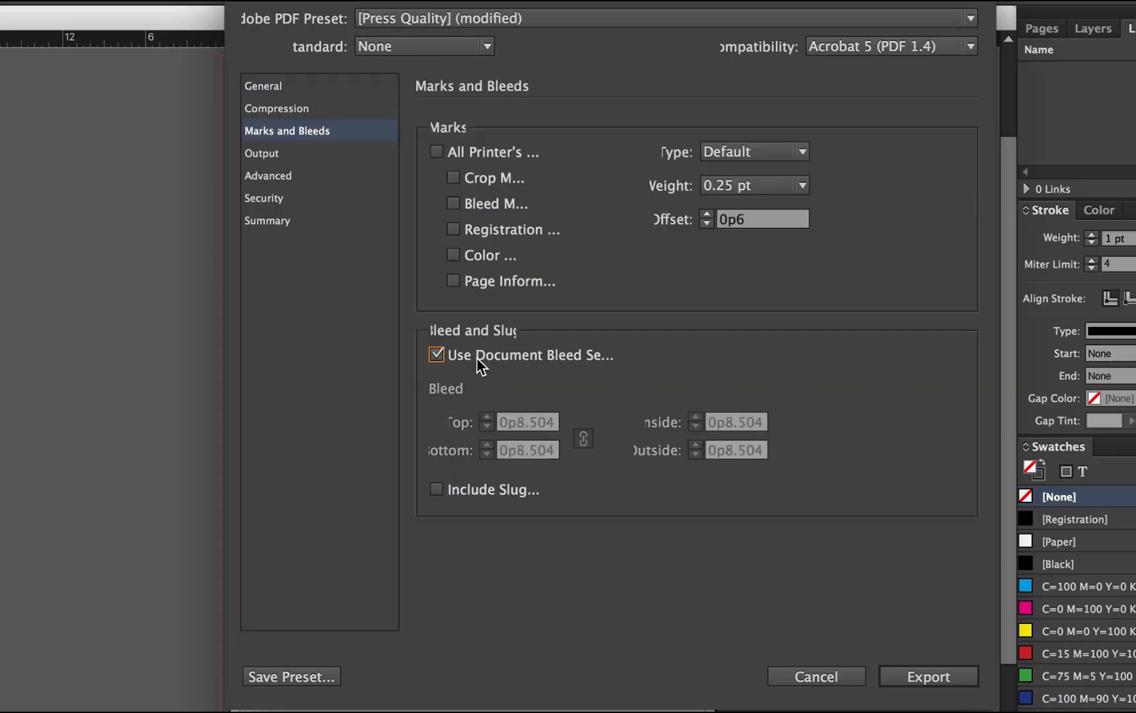
left_click(933, 678)
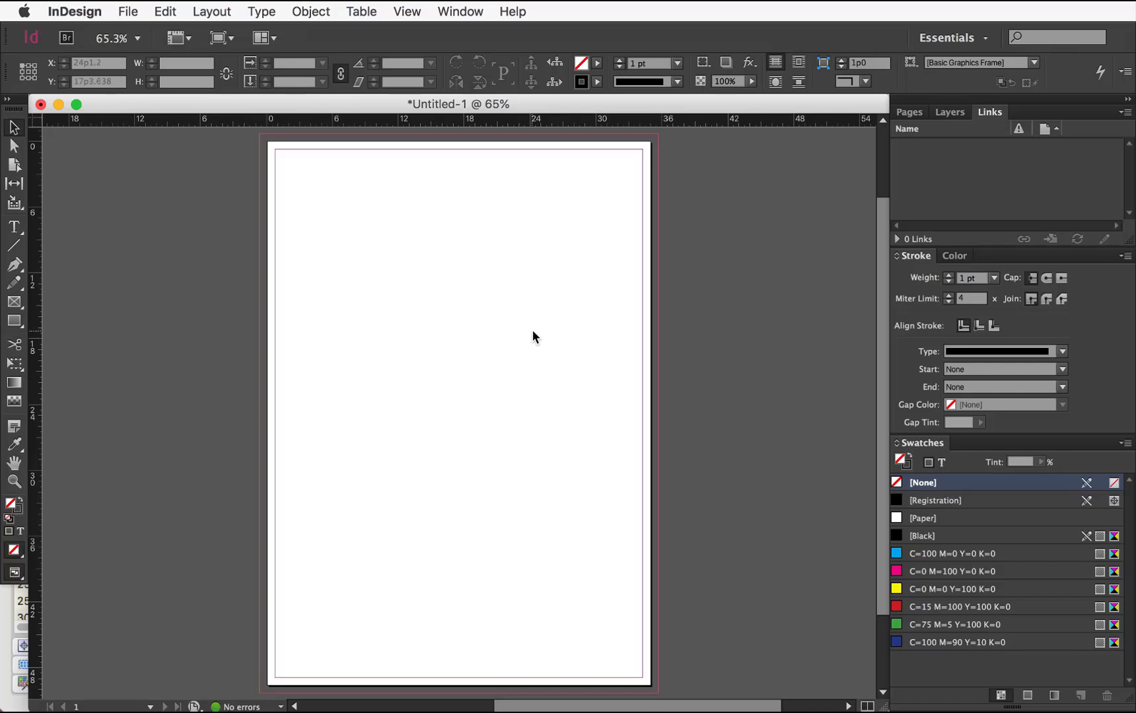
Close the untitled document without saving and switch back to Kodak Preps
key("super+w")
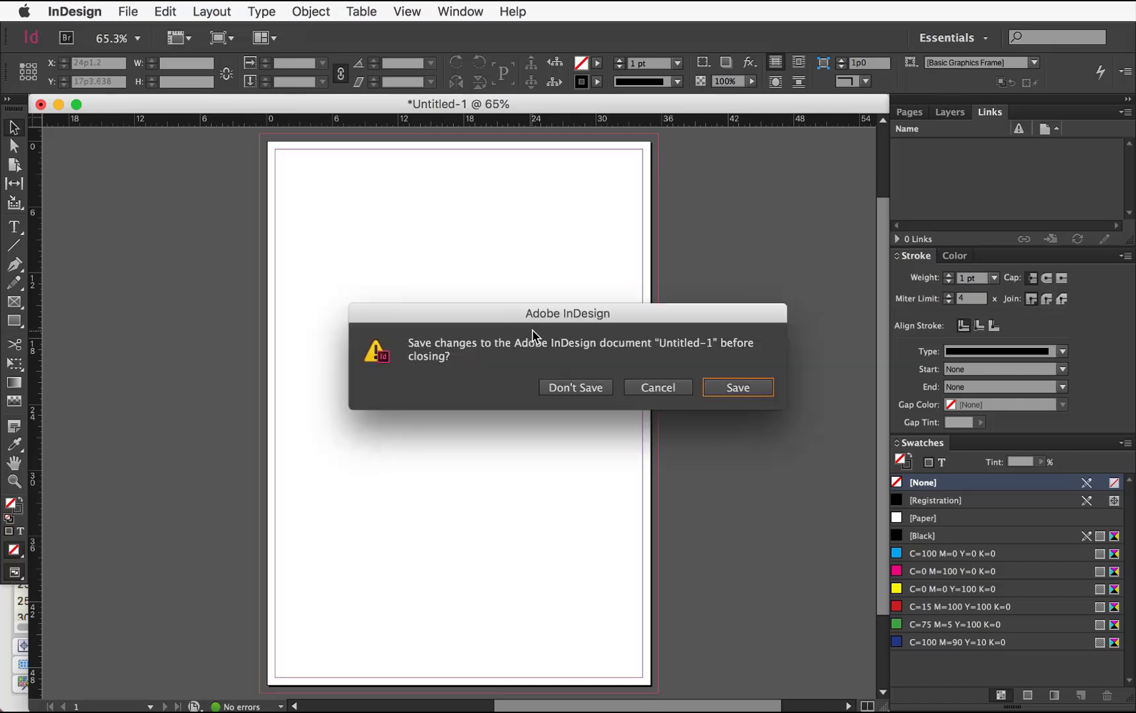
left_click(574, 388)
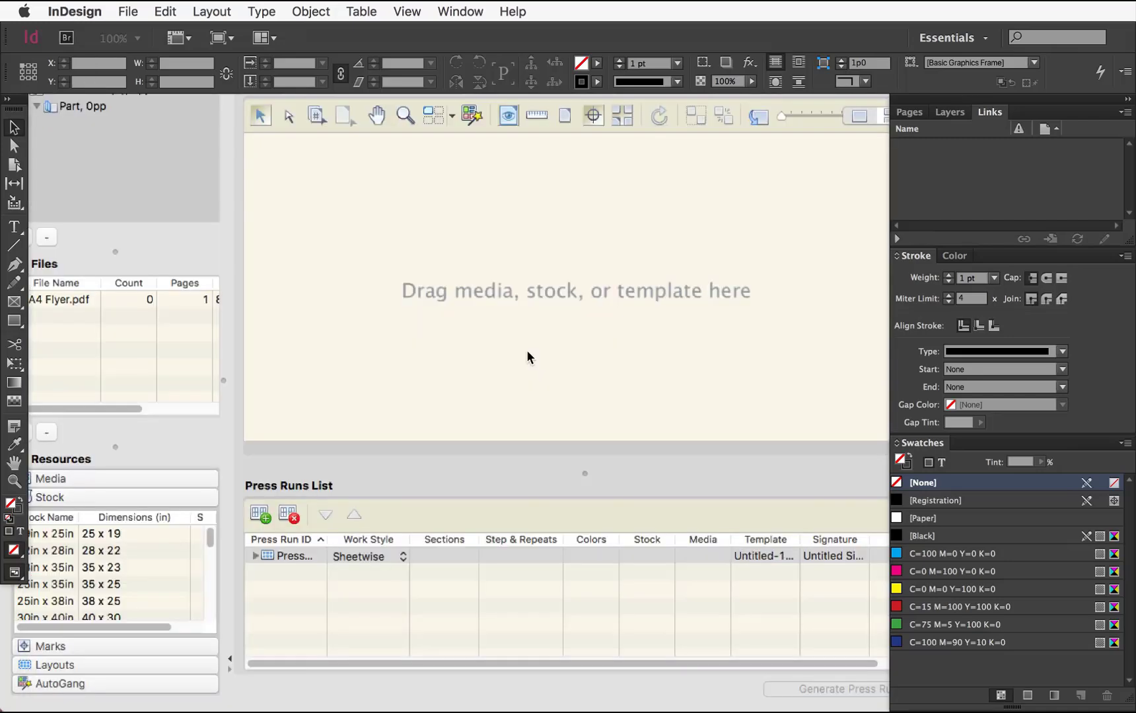
left_click(377, 274)
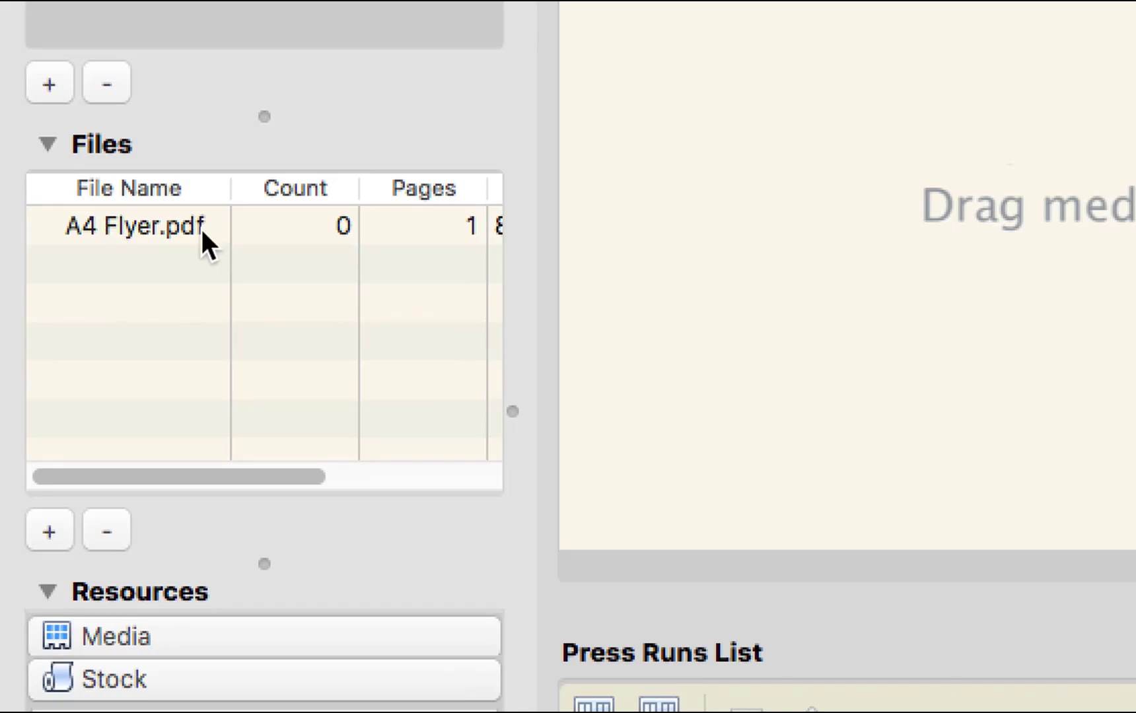
Add Test A4.pdf from the Desktop to the job's files and examine its page count, trim size and colors
left_click(50, 534)
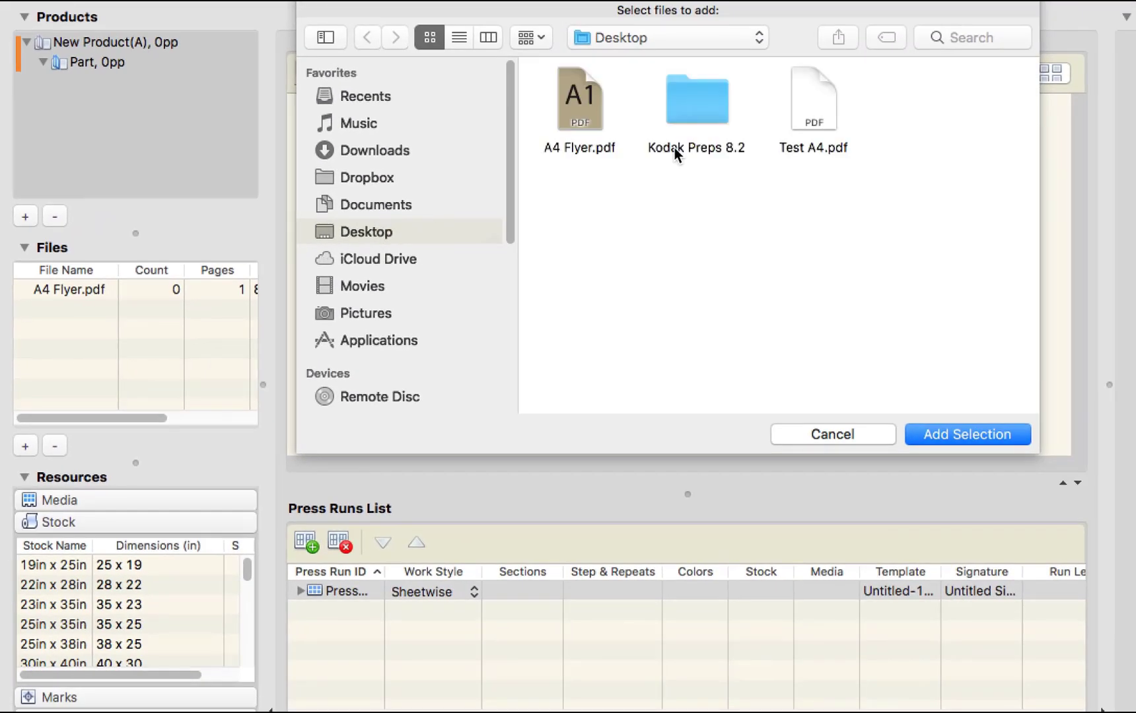
double_click(1092, 23)
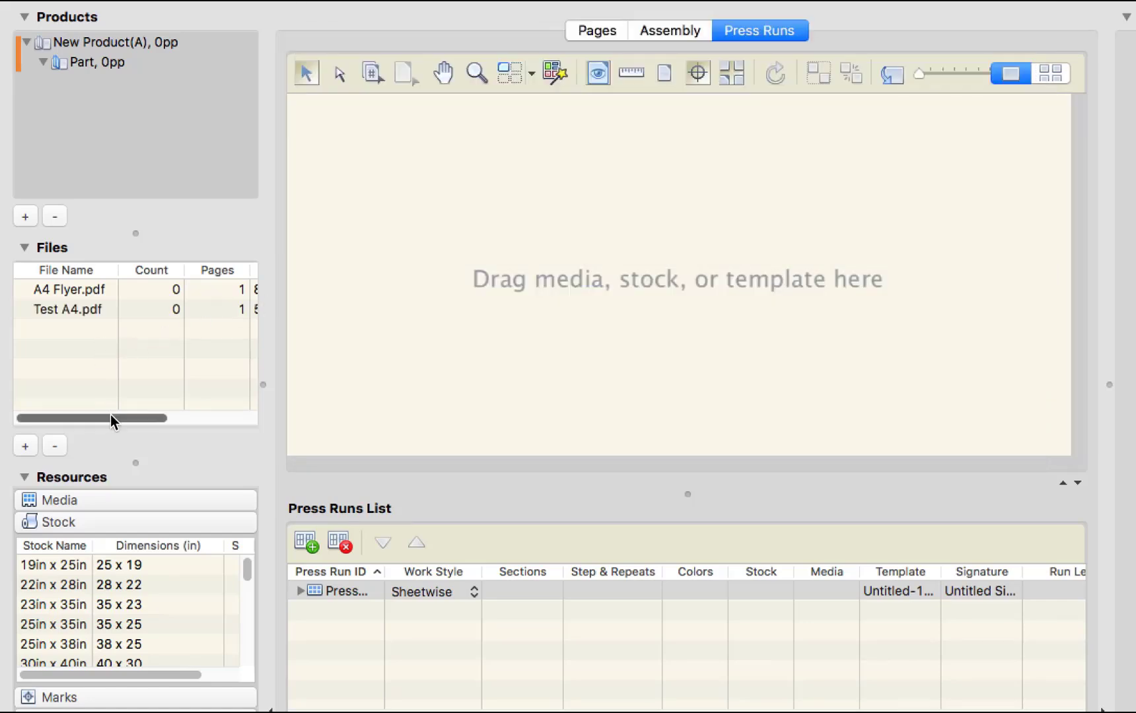
left_click_drag(110, 418, 244, 420)
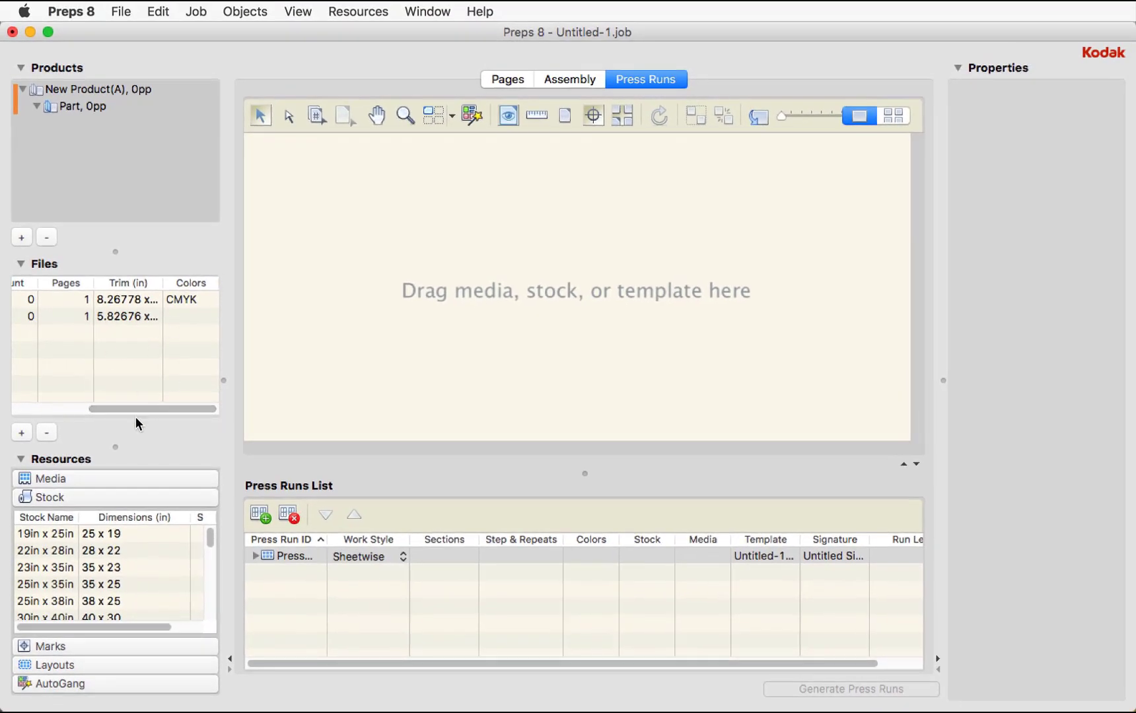
left_click_drag(136, 418, 128, 314)
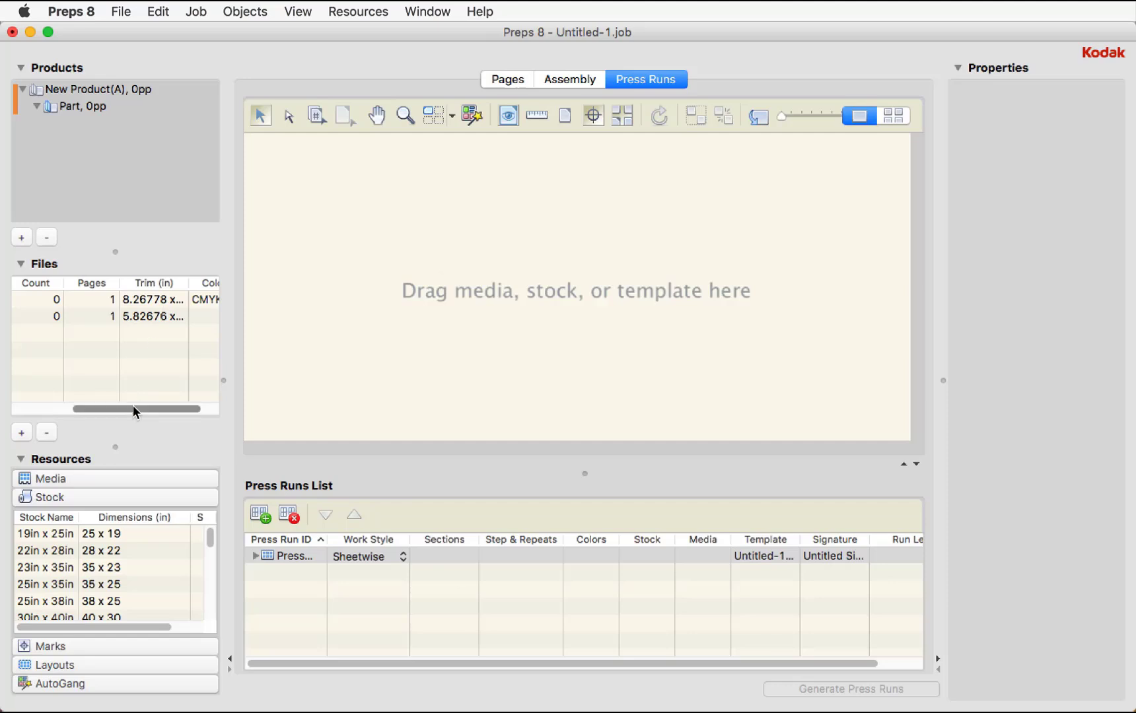
left_click_drag(134, 411, 40, 404)
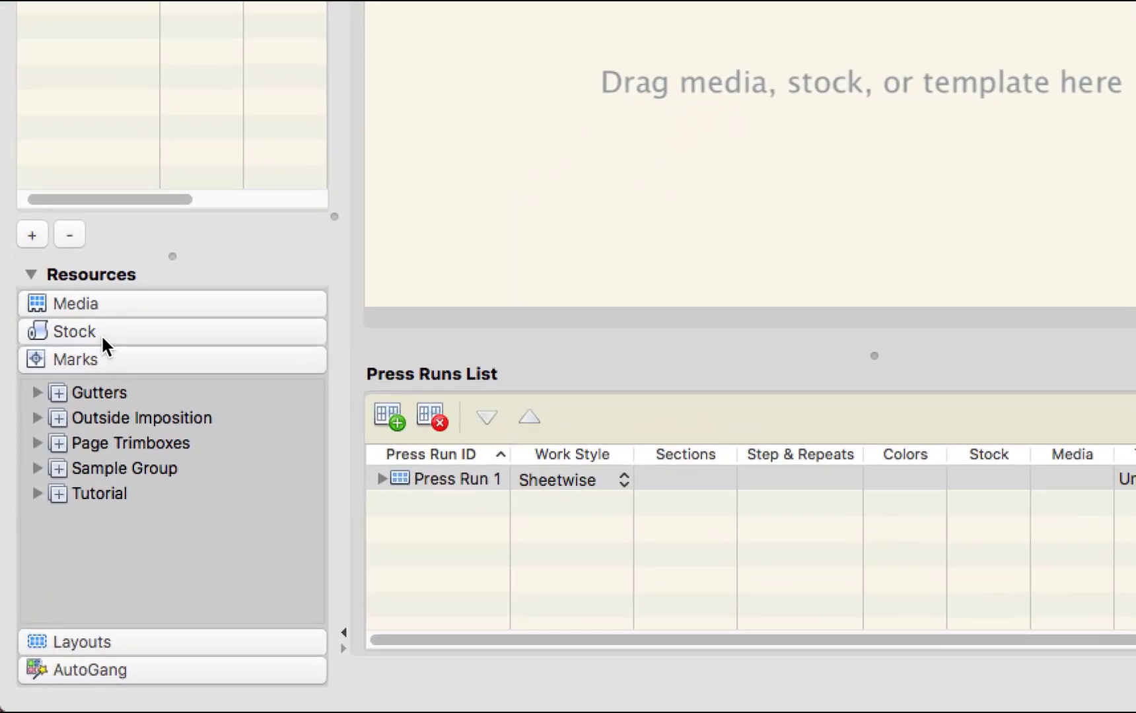
Apply the 19in x 25in stock to Press Run 1 and view its front and back sheets side by side
left_click(69, 456)
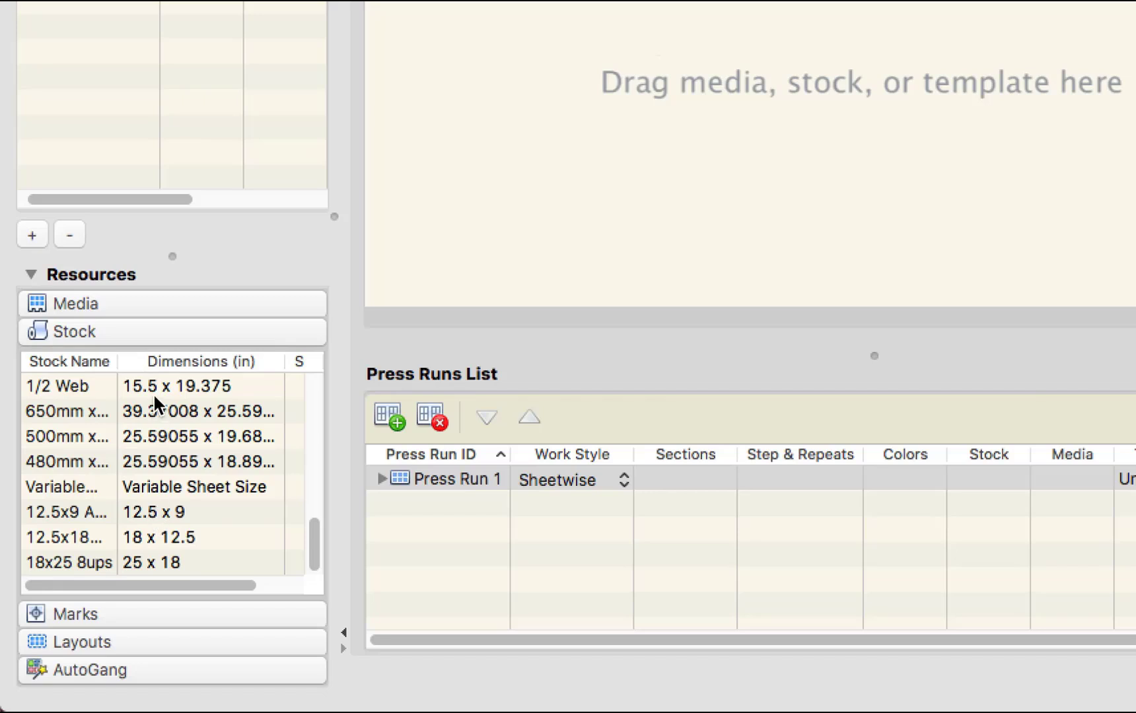
left_click_drag(320, 542, 321, 395)
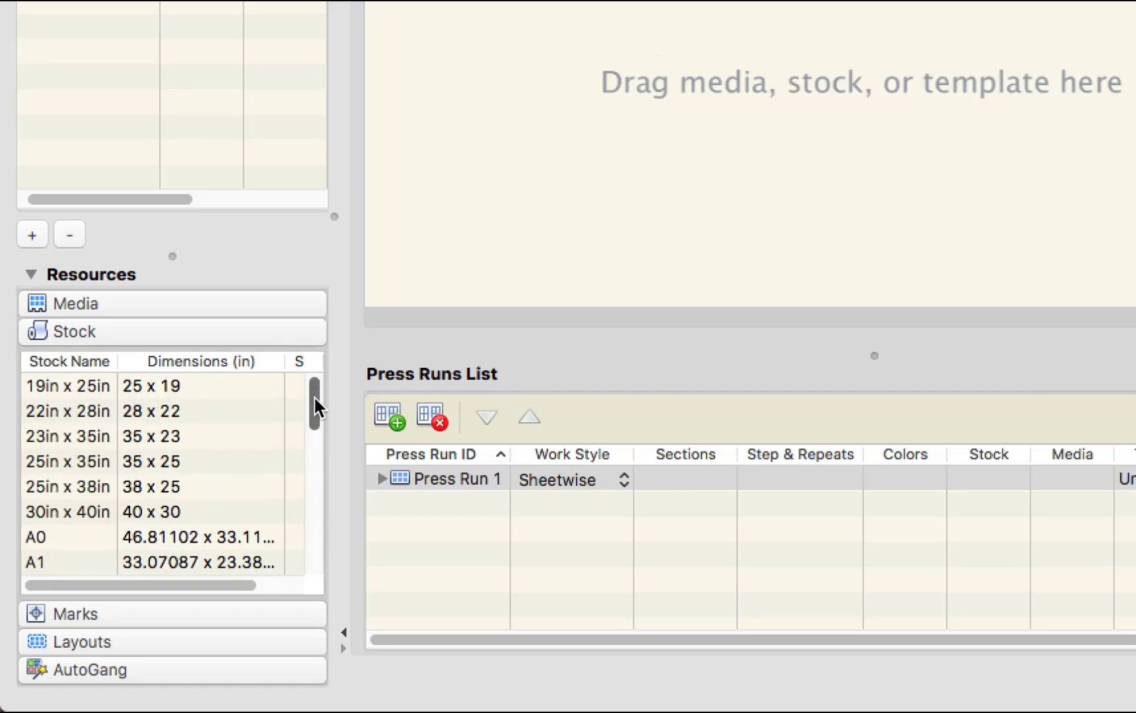
double_click(159, 386)
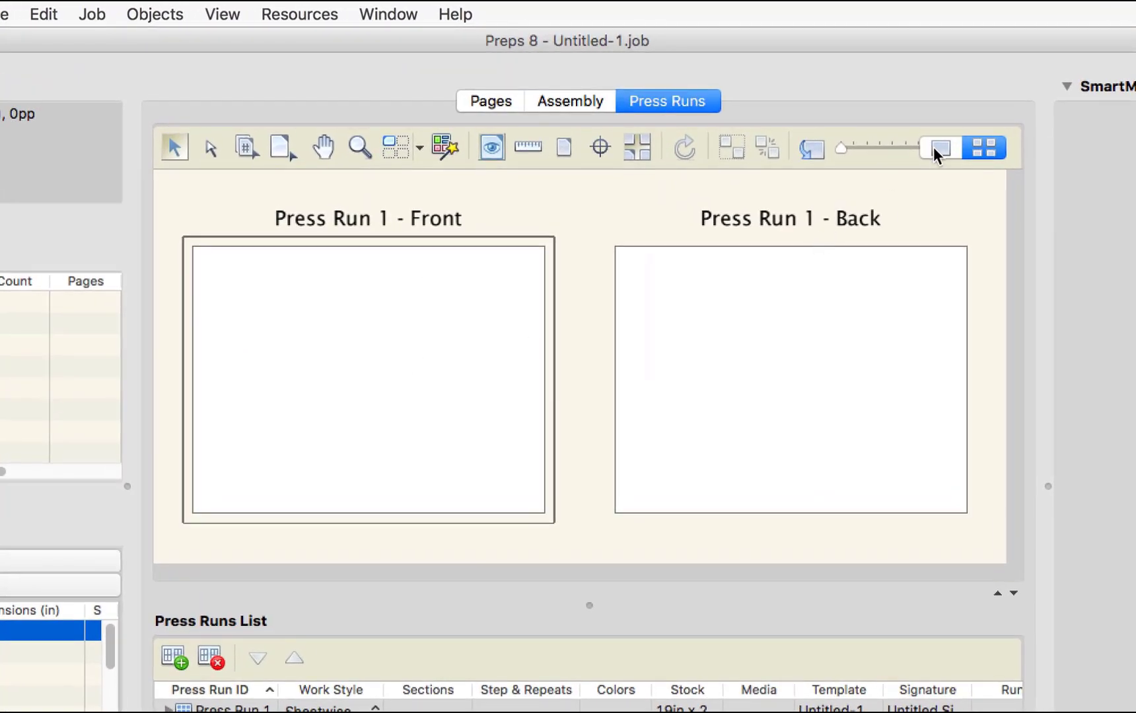
left_click(934, 148)
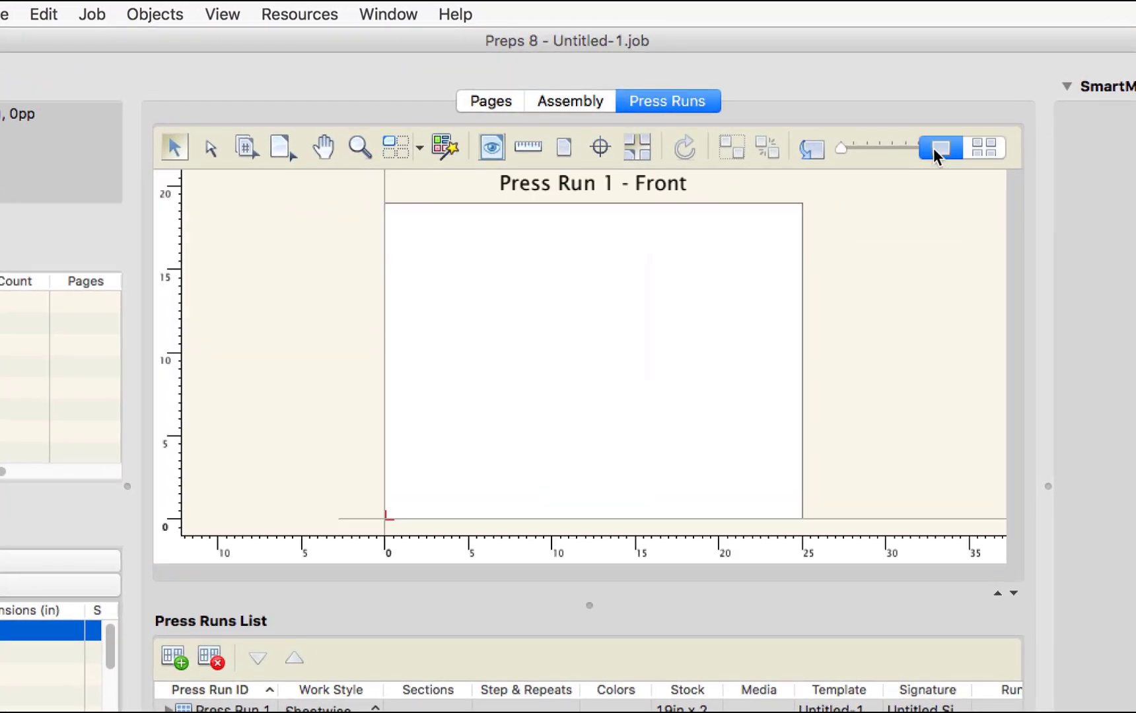
left_click(982, 148)
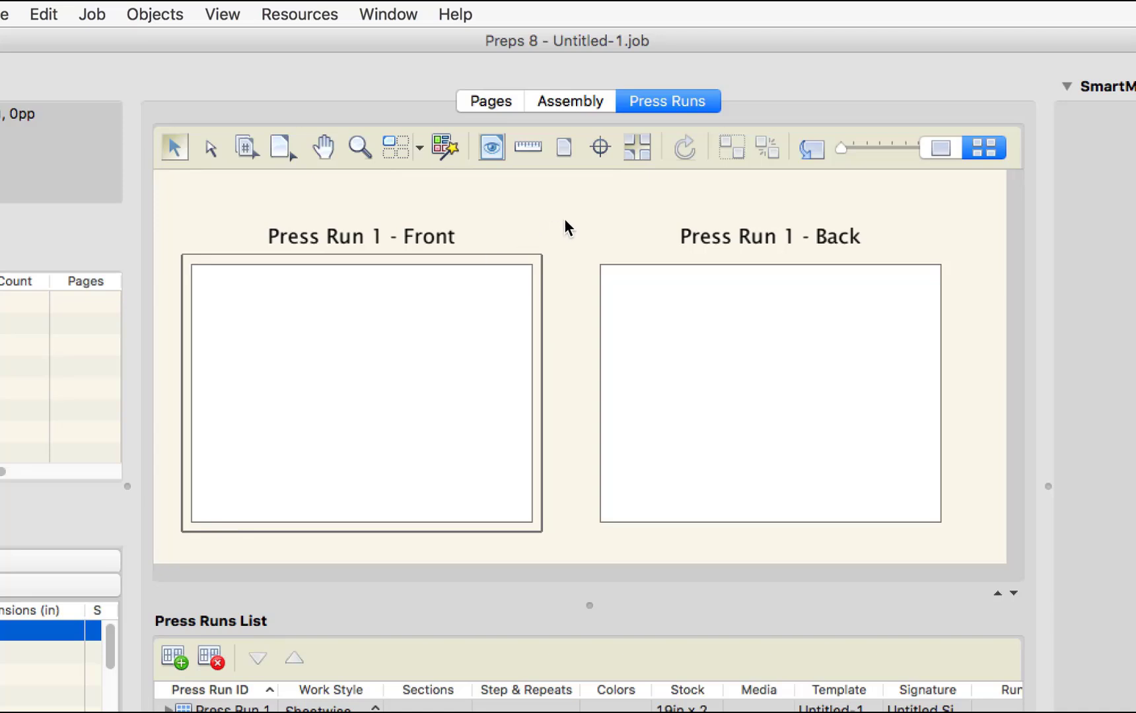